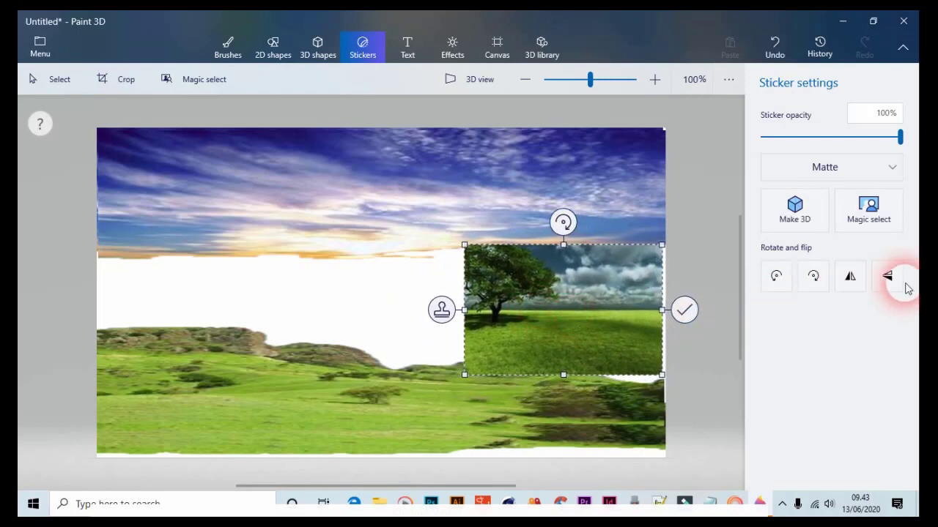
Step: Flip the tree-and-field sticker horizontally, then narrow it and place it in the lower-right corner of the landscape
{"action": "left_click", "coordinate": [851, 277]}
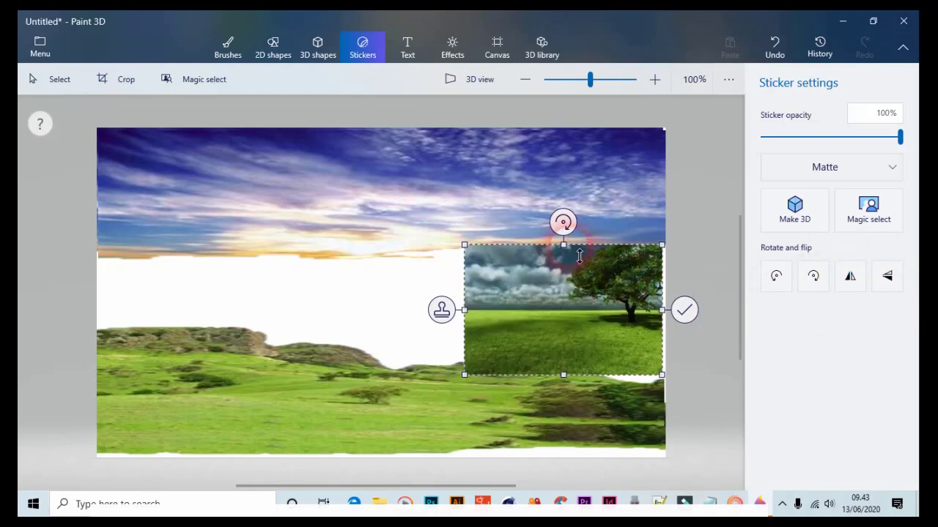
{"action": "left_click_drag", "start_coordinate": [575, 254], "coordinate": [575, 251]}
{"action": "left_click_drag", "start_coordinate": [592, 304], "coordinate": [592, 311]}
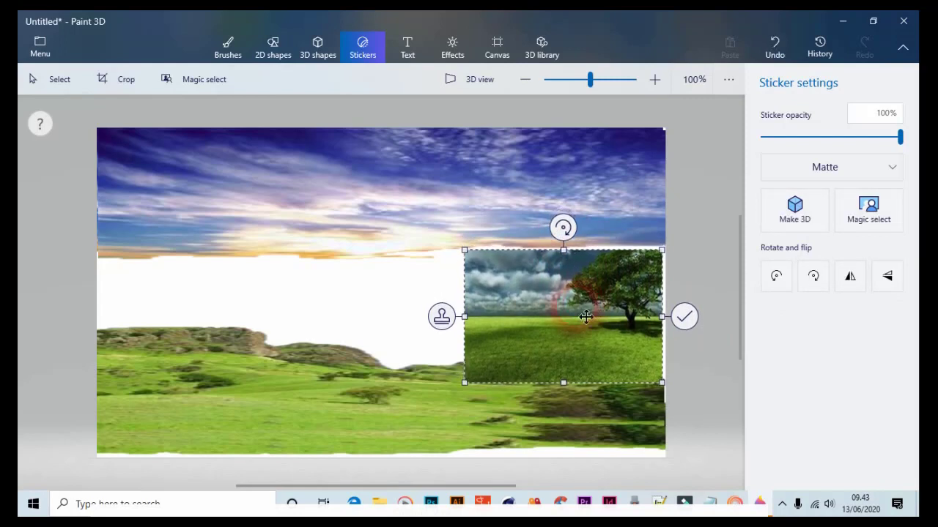
{"action": "left_click_drag", "start_coordinate": [465, 316], "coordinate": [484, 323]}
{"action": "left_click_drag", "start_coordinate": [662, 316], "coordinate": [622, 397]}
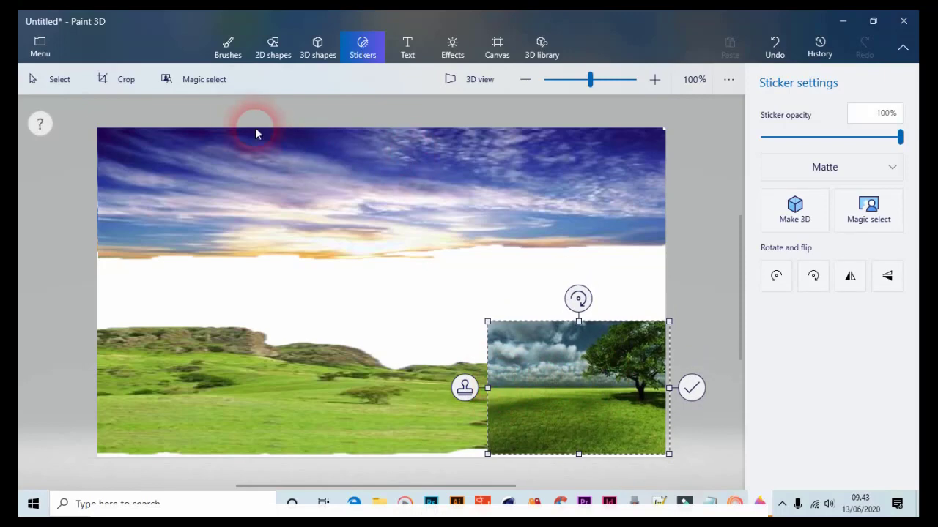
Step: Start a Magic select cutout of the sticker with the focus area tightened around the tree
{"action": "left_click", "coordinate": [208, 85]}
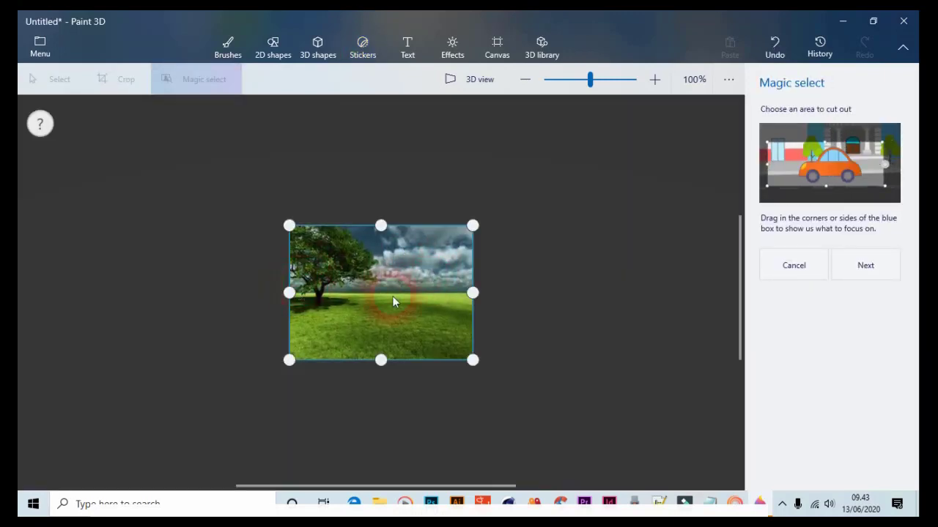
{"action": "left_click_drag", "start_coordinate": [477, 307], "coordinate": [376, 292]}
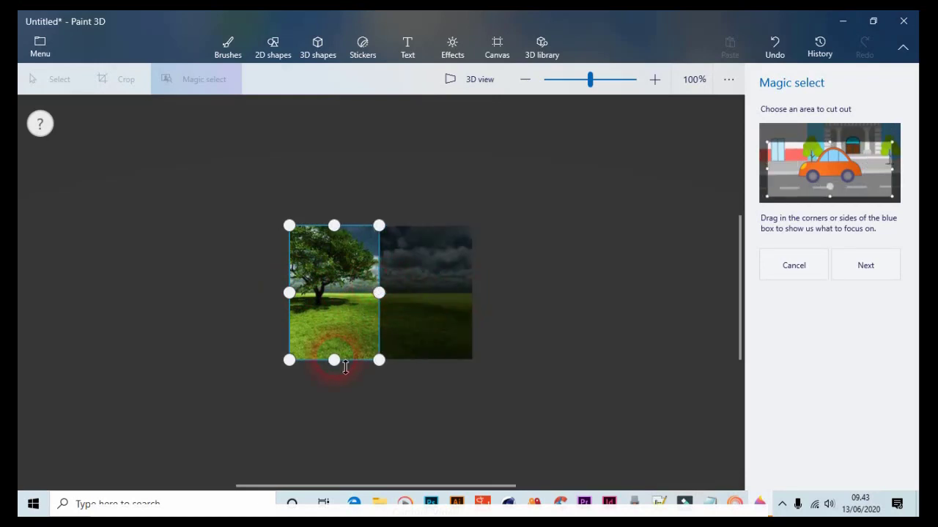
{"action": "left_click_drag", "start_coordinate": [344, 366], "coordinate": [349, 316]}
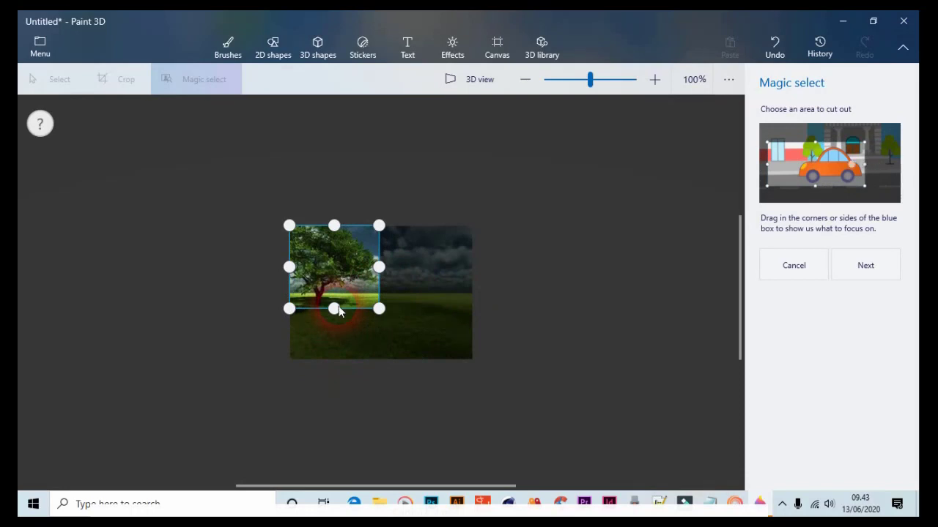
{"action": "left_click", "coordinate": [835, 270]}
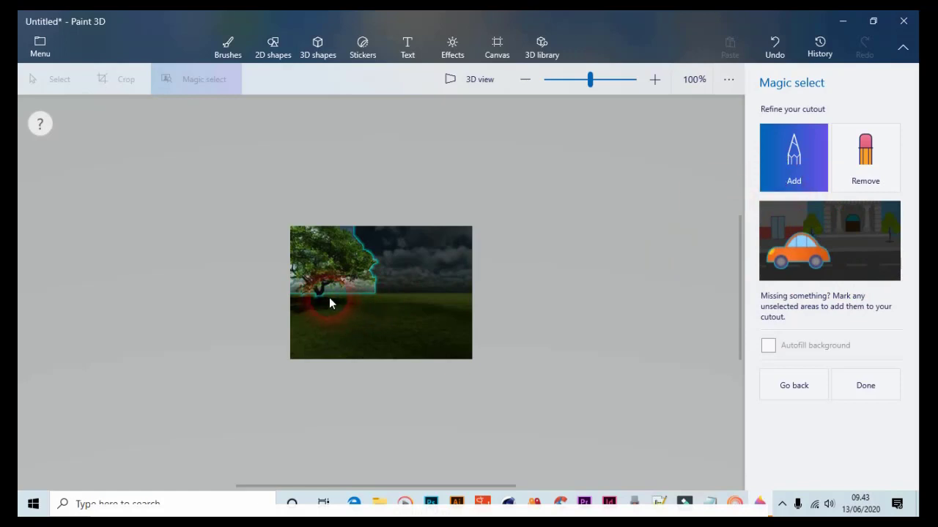
Step: Refine the tree cutout by adding the trunk base and removing the surrounding sky and field, and finish it
{"action": "mouse_move", "coordinate": [328, 302]}
{"action": "left_mouse_down"}
{"action": "mouse_move", "coordinate": [317, 308]}
{"action": "mouse_move", "coordinate": [322, 295]}
{"action": "left_mouse_up"}
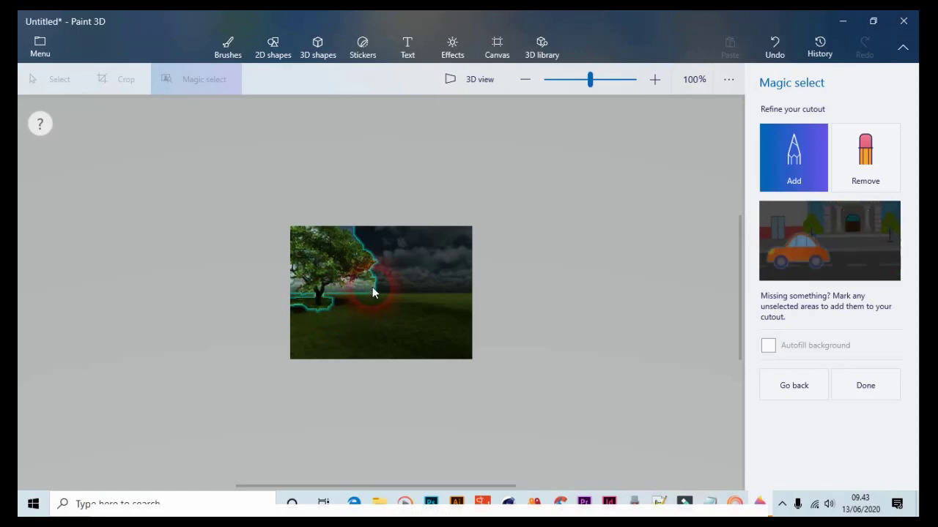
{"action": "left_click", "coordinate": [852, 178]}
{"action": "mouse_move", "coordinate": [377, 262]}
{"action": "left_mouse_down"}
{"action": "mouse_move", "coordinate": [371, 281]}
{"action": "mouse_move", "coordinate": [348, 281]}
{"action": "mouse_move", "coordinate": [341, 294]}
{"action": "mouse_move", "coordinate": [348, 300]}
{"action": "left_mouse_up"}
{"action": "left_click", "coordinate": [280, 288]}
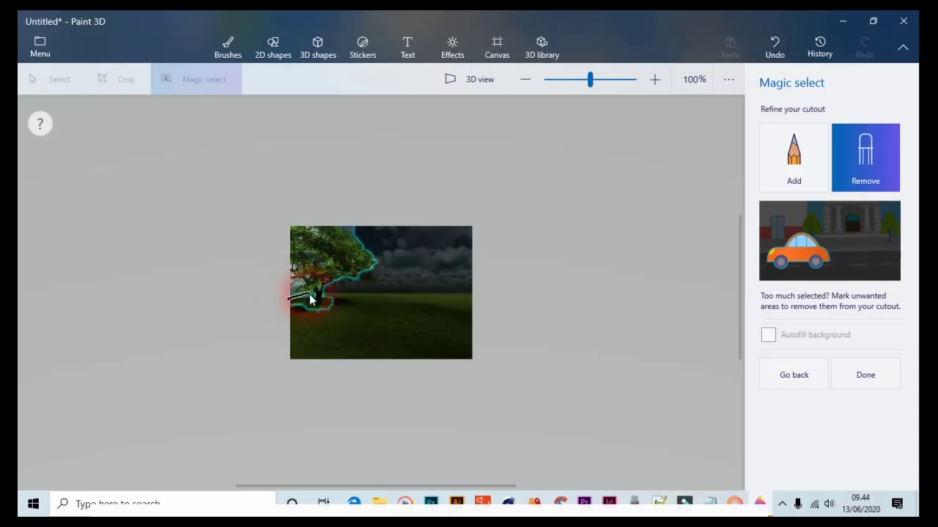
{"action": "mouse_move", "coordinate": [305, 297]}
{"action": "left_mouse_down"}
{"action": "mouse_move", "coordinate": [303, 242]}
{"action": "mouse_move", "coordinate": [314, 229]}
{"action": "mouse_move", "coordinate": [315, 239]}
{"action": "mouse_move", "coordinate": [308, 228]}
{"action": "mouse_move", "coordinate": [299, 239]}
{"action": "mouse_move", "coordinate": [334, 271]}
{"action": "left_mouse_up"}
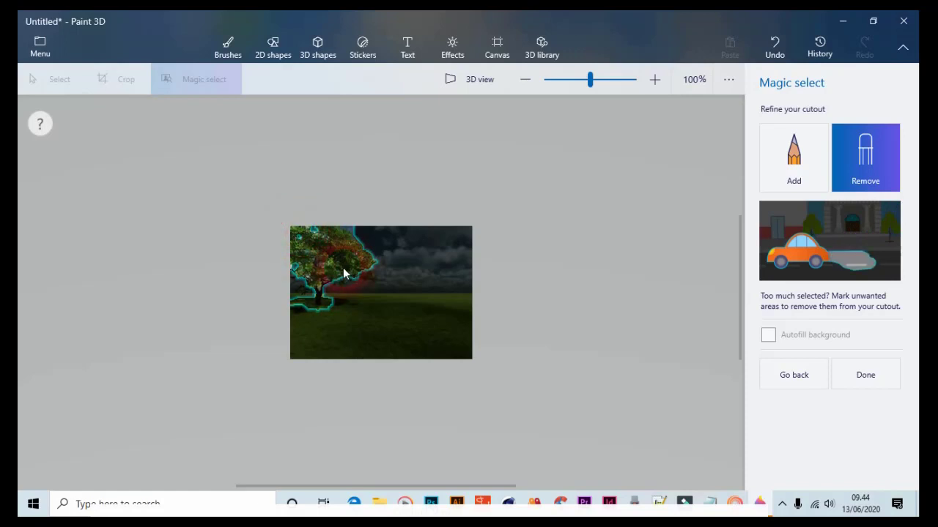
{"action": "left_click", "coordinate": [767, 342]}
{"action": "left_click", "coordinate": [857, 374]}
{"action": "left_click", "coordinate": [661, 344]}
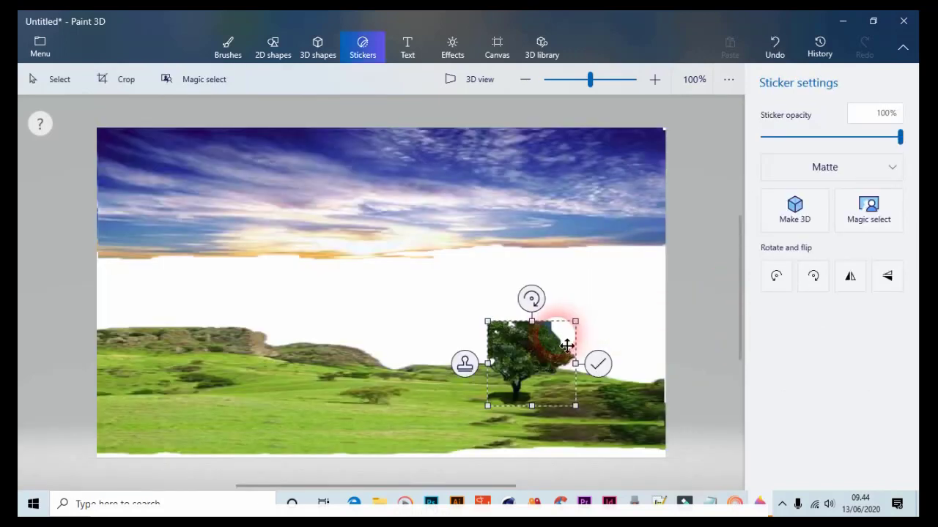
Step: Stretch the tree cutout taller and place it in the lower-left corner of the landscape
{"action": "left_click", "coordinate": [548, 357]}
{"action": "left_click_drag", "start_coordinate": [529, 358], "coordinate": [650, 326]}
{"action": "left_click_drag", "start_coordinate": [637, 381], "coordinate": [143, 396]}
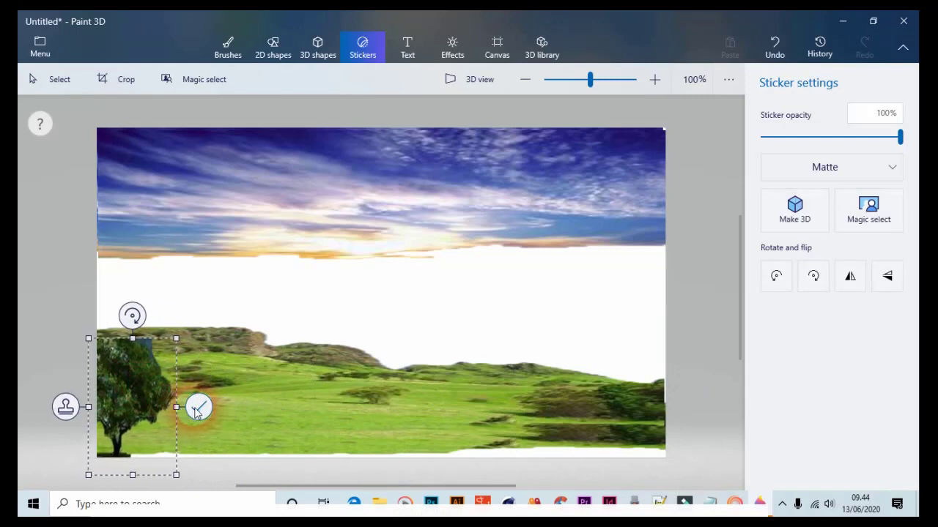
{"action": "left_click", "coordinate": [189, 408]}
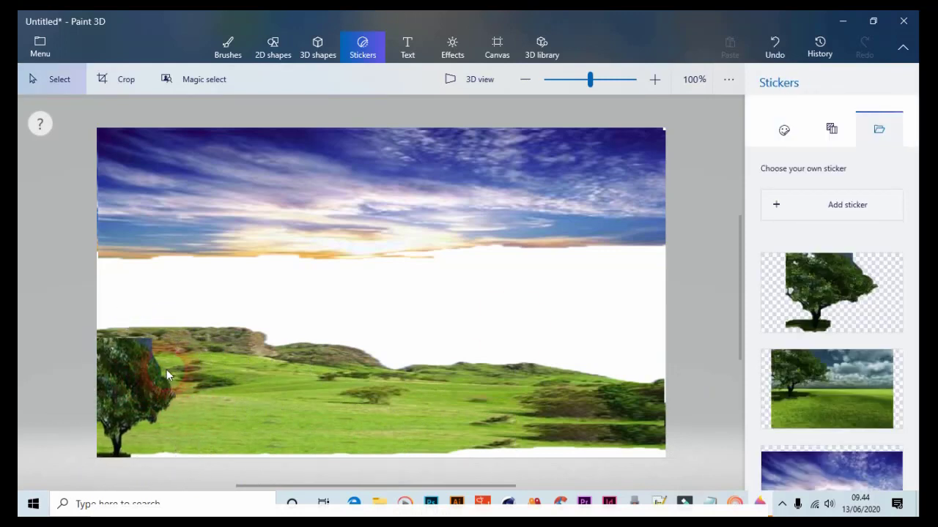
Step: Insert another copy of the tree cutout, shrink it and place it on the meadow near the left-hand hills
{"action": "left_click", "coordinate": [806, 295]}
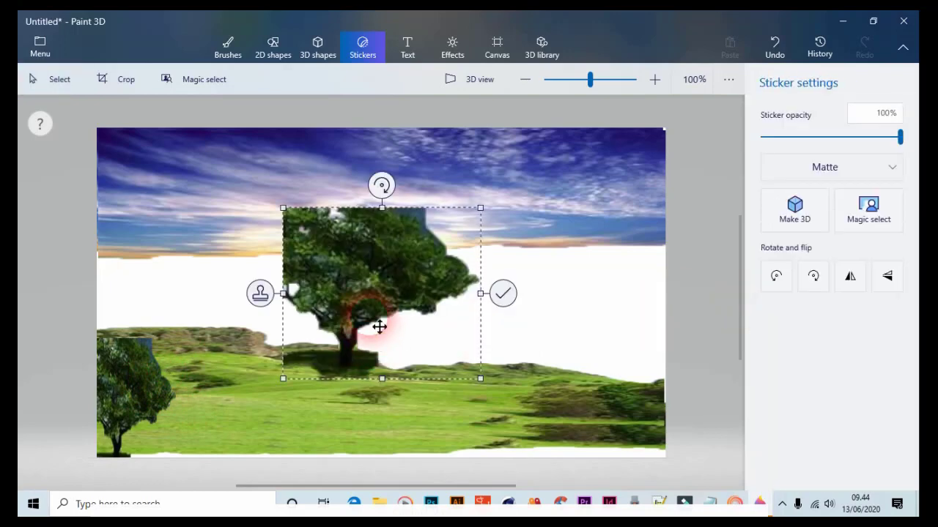
{"action": "left_click_drag", "start_coordinate": [379, 329], "coordinate": [325, 329]}
{"action": "left_click", "coordinate": [452, 312]}
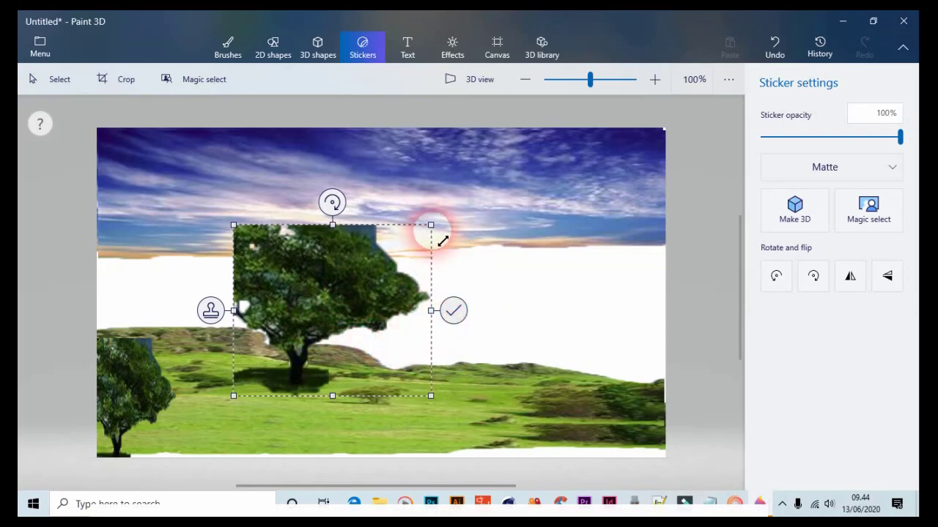
{"action": "left_click_drag", "start_coordinate": [432, 228], "coordinate": [339, 314]}
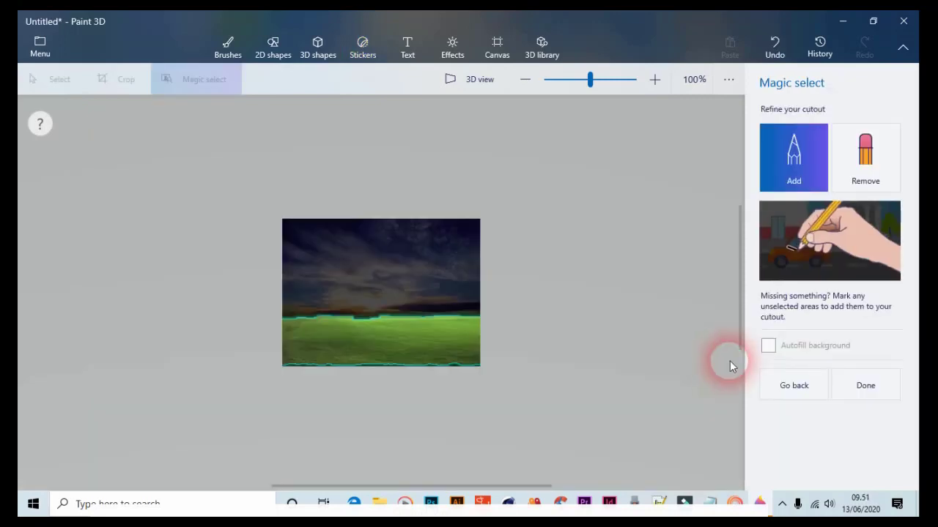
Step: Finish the grass-field cutout without its sky, then narrow it and position it over the white gap along the right edge
{"action": "left_click", "coordinate": [863, 385]}
{"action": "left_click", "coordinate": [861, 385]}
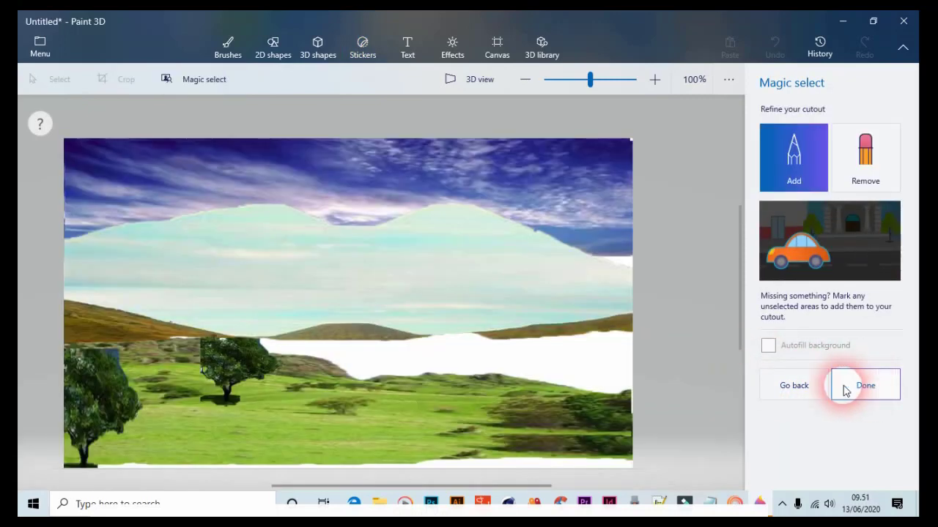
{"action": "left_click_drag", "start_coordinate": [532, 358], "coordinate": [565, 366]}
{"action": "left_click_drag", "start_coordinate": [436, 356], "coordinate": [480, 356]}
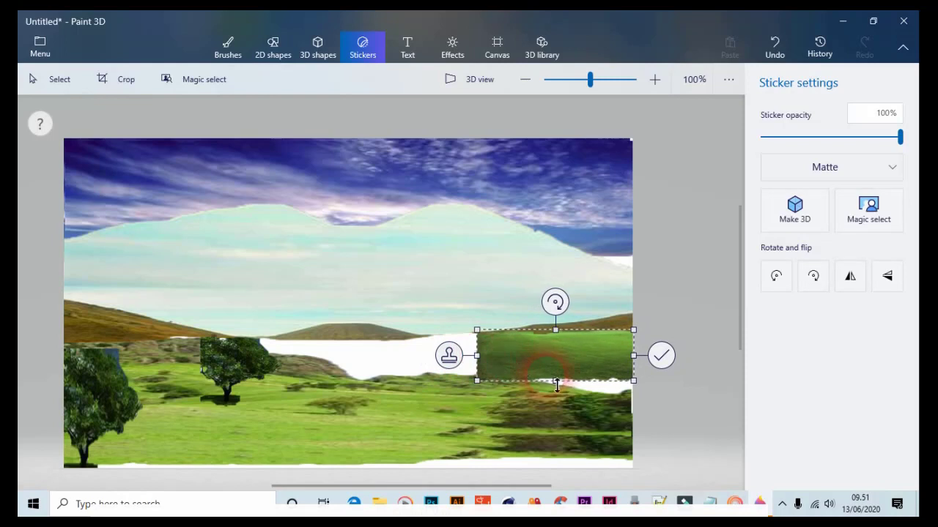
Step: Reduce the grass strip's height and stamp copies of it across the white gap between the meadow and the hills
{"action": "left_click_drag", "start_coordinate": [569, 389], "coordinate": [400, 353]}
{"action": "left_click", "coordinate": [449, 351]}
{"action": "left_click", "coordinate": [449, 389]}
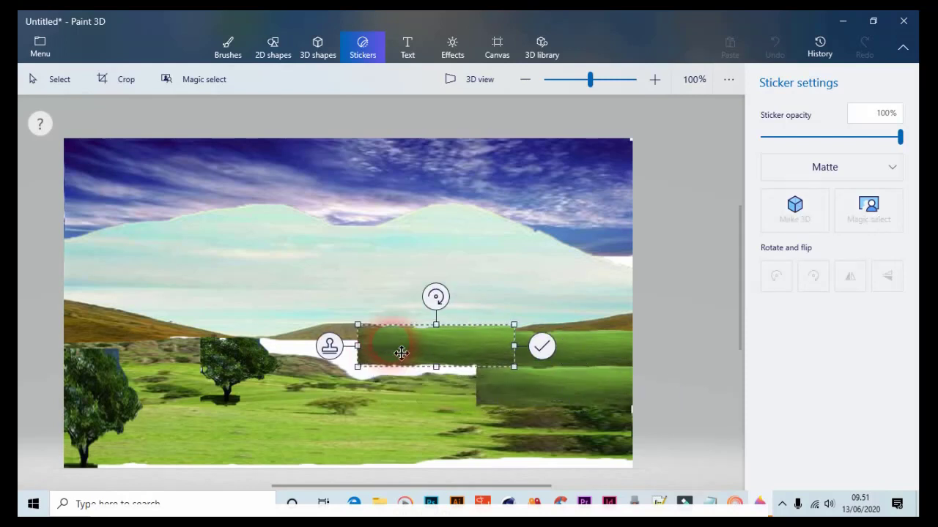
Step: Adjust the opacity of the sunset cloud stickers placed along the horizon
{"action": "left_click_drag", "start_coordinate": [900, 138], "coordinate": [846, 148]}
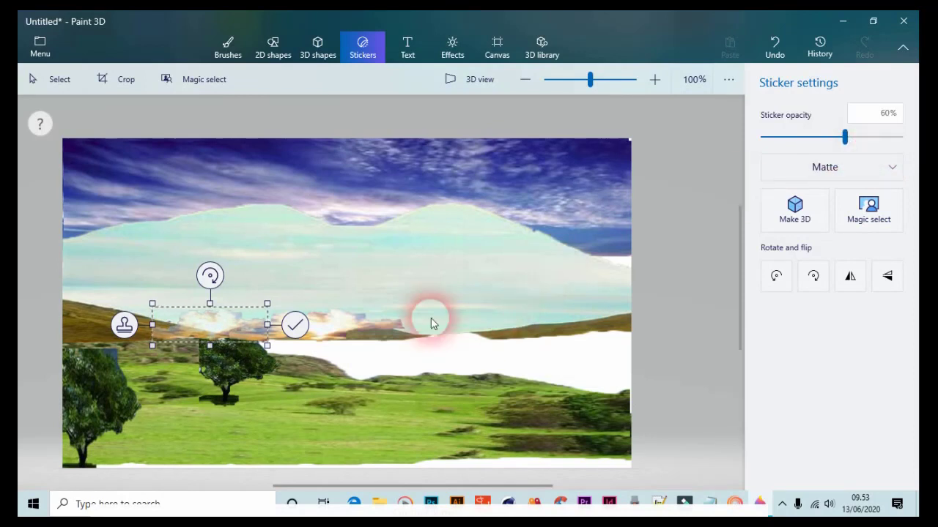
{"action": "left_click_drag", "start_coordinate": [842, 145], "coordinate": [886, 143]}
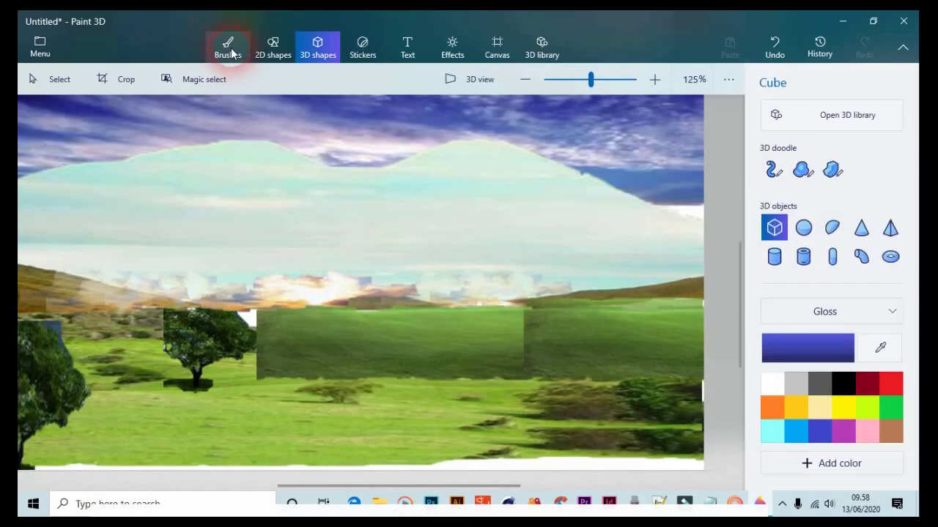
Step: Set up the Oil brush at 43 px with a light green sampled from the grass and dab it on the patch seam
{"action": "left_click", "coordinate": [223, 44]}
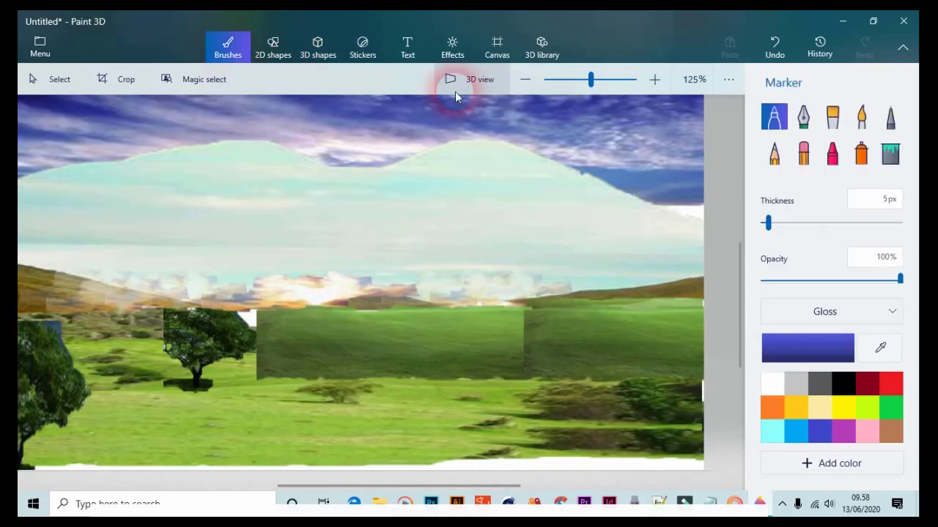
{"action": "left_click", "coordinate": [833, 119]}
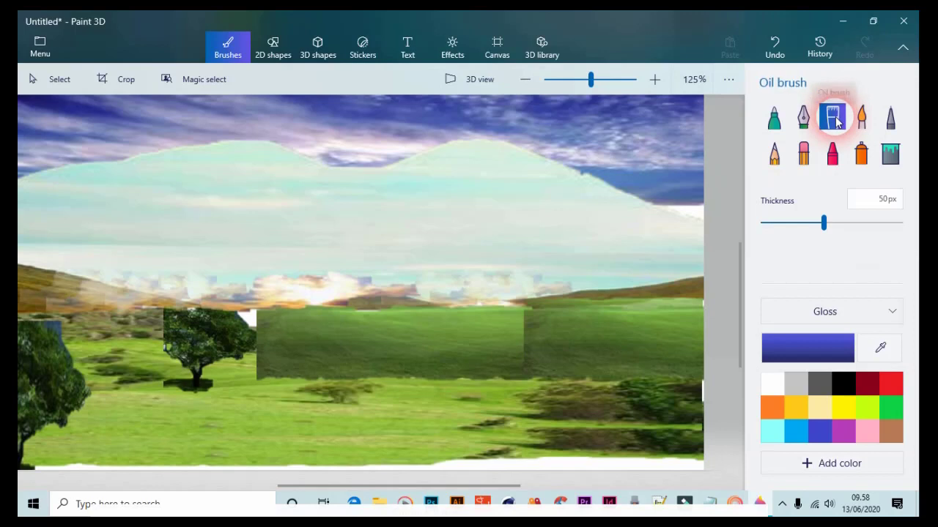
{"action": "left_click_drag", "start_coordinate": [823, 222], "coordinate": [813, 222]}
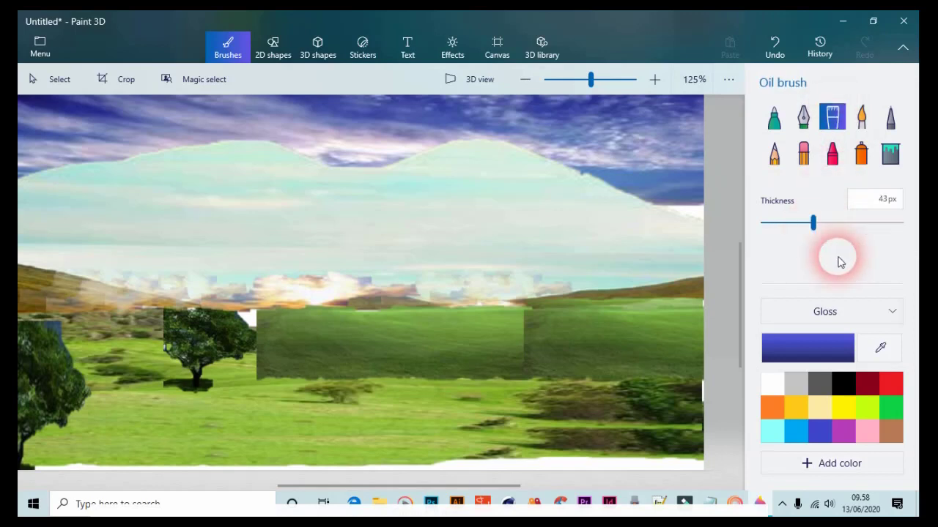
{"action": "left_click", "coordinate": [880, 348]}
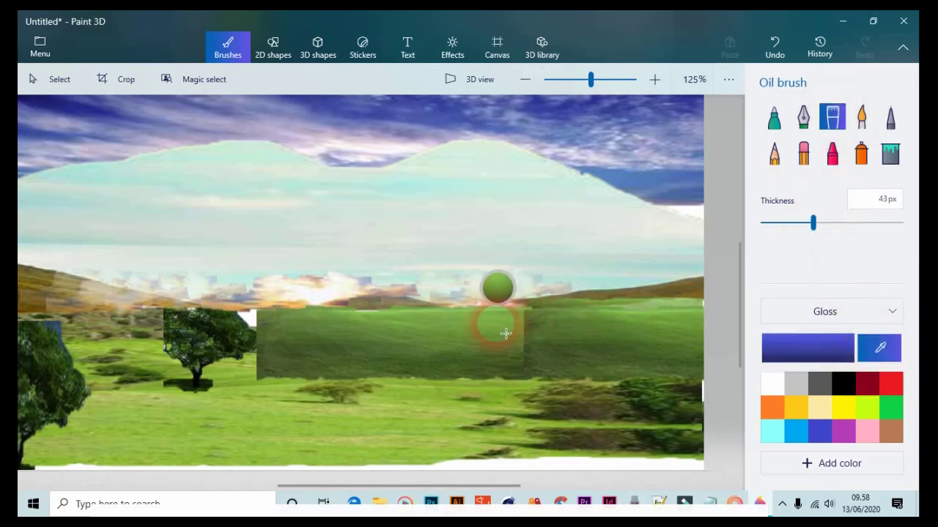
{"action": "left_click", "coordinate": [505, 337]}
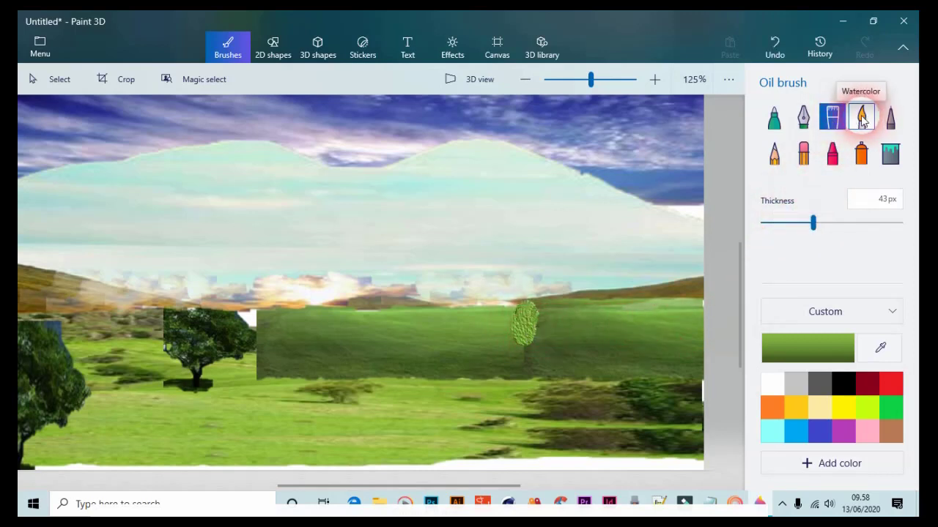
Step: Blend the seam between the two grass patches with 50 px Watercolor at 75% opacity, using light green and a sampled darker green
{"action": "left_click", "coordinate": [861, 118]}
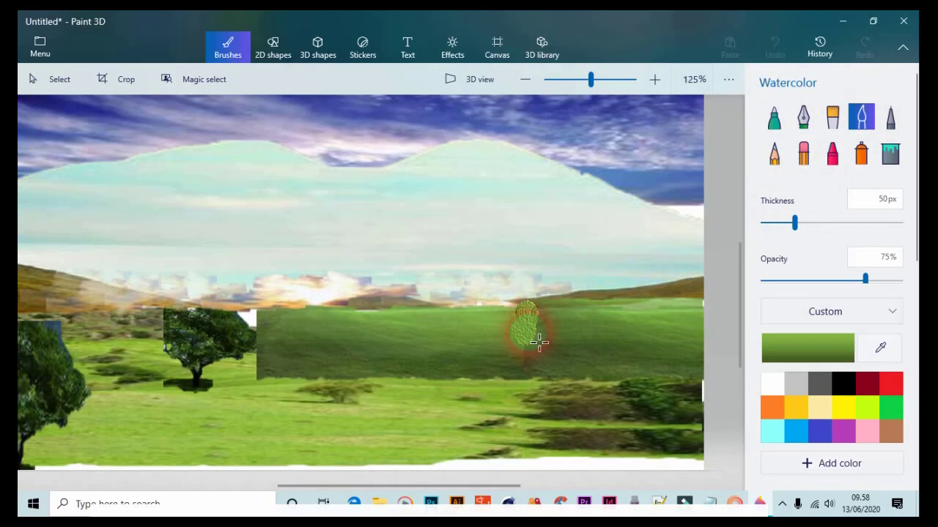
{"action": "left_click_drag", "start_coordinate": [522, 329], "coordinate": [540, 318]}
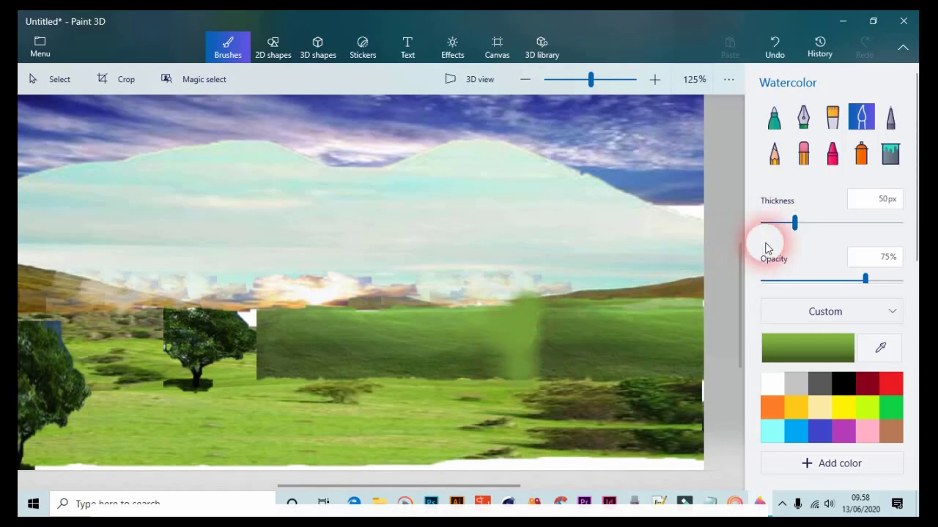
{"action": "left_click", "coordinate": [880, 349]}
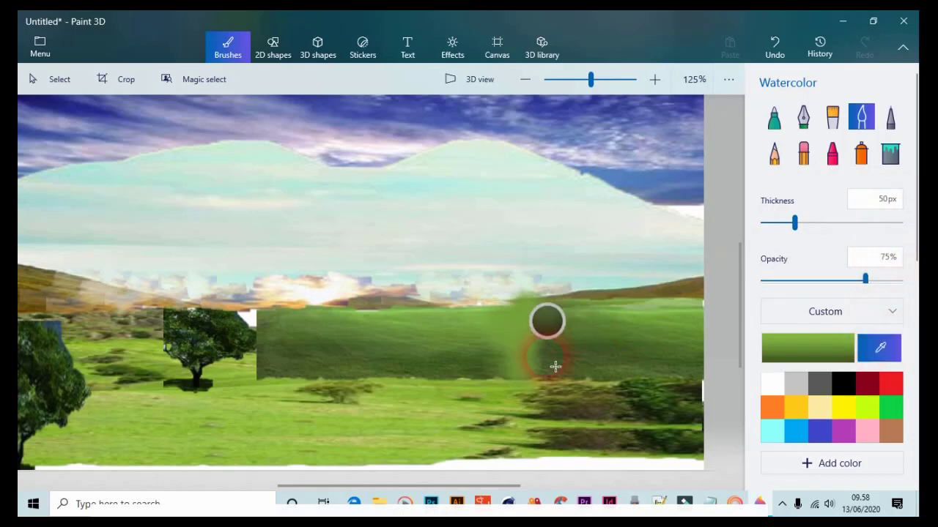
{"action": "left_click", "coordinate": [578, 377]}
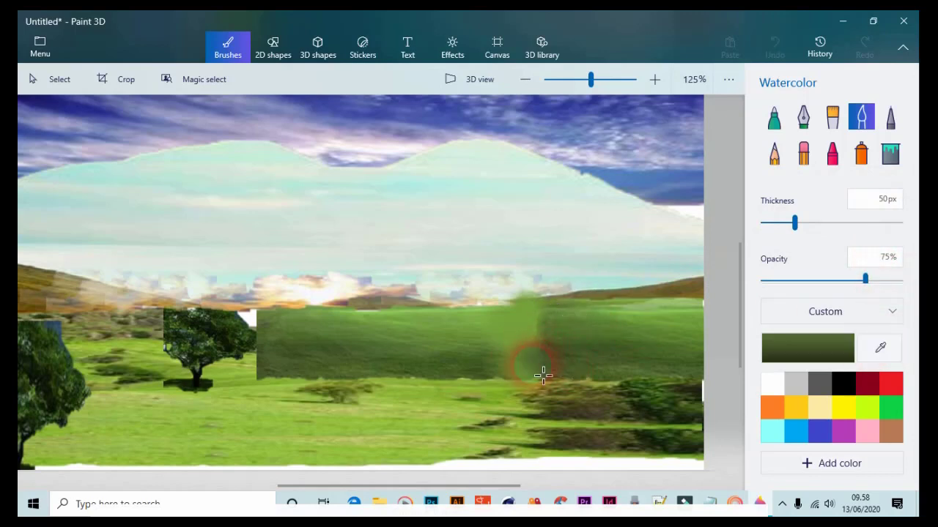
{"action": "mouse_move", "coordinate": [525, 379]}
{"action": "left_mouse_down"}
{"action": "mouse_move", "coordinate": [543, 311]}
{"action": "mouse_move", "coordinate": [491, 315]}
{"action": "mouse_move", "coordinate": [546, 303]}
{"action": "left_mouse_up"}
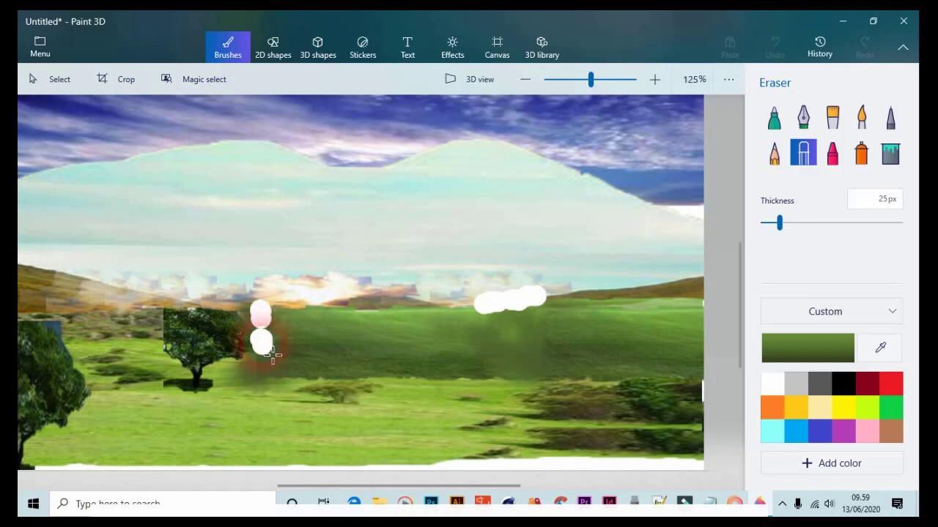
Step: Erase along the left and lower-left edges of the grass patch, reducing the eraser thickness to 13 px
{"action": "left_click_drag", "start_coordinate": [272, 356], "coordinate": [264, 355]}
{"action": "left_click", "coordinate": [779, 227]}
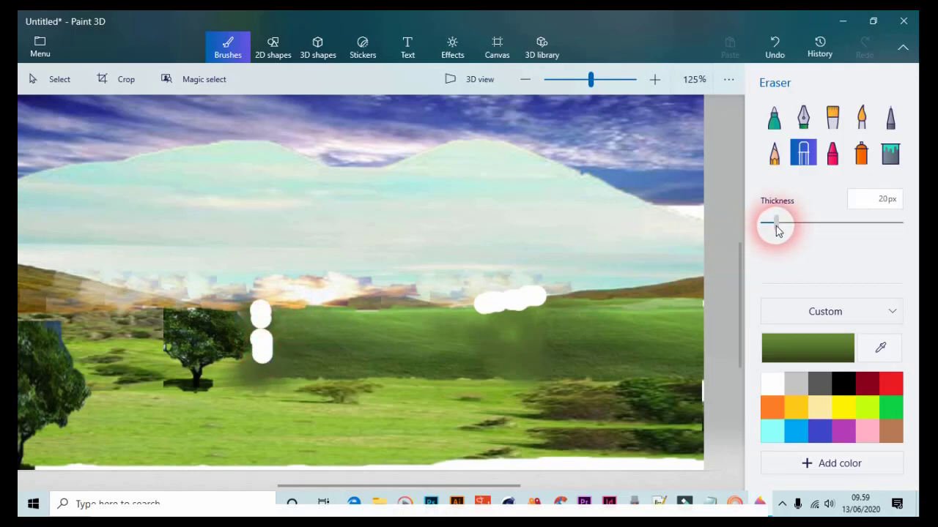
{"action": "left_click_drag", "start_coordinate": [778, 230], "coordinate": [772, 227]}
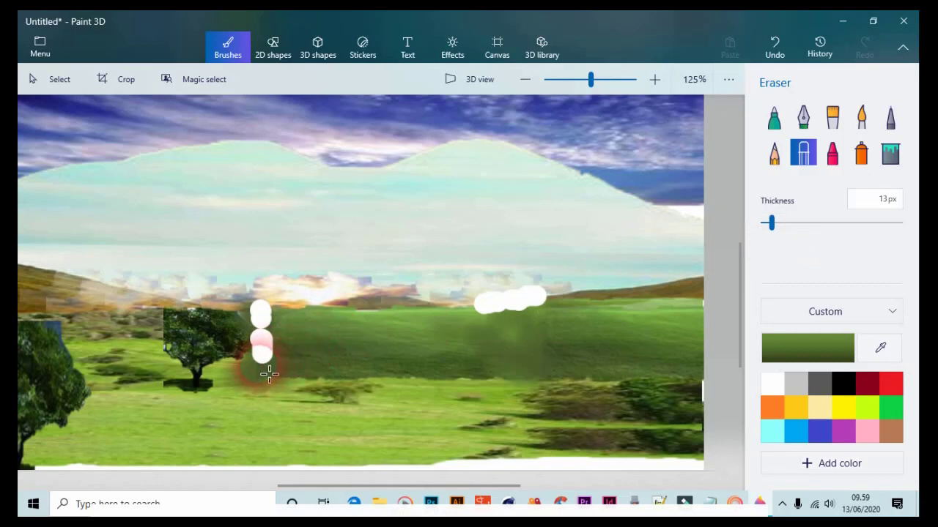
{"action": "left_click_drag", "start_coordinate": [278, 388], "coordinate": [303, 389]}
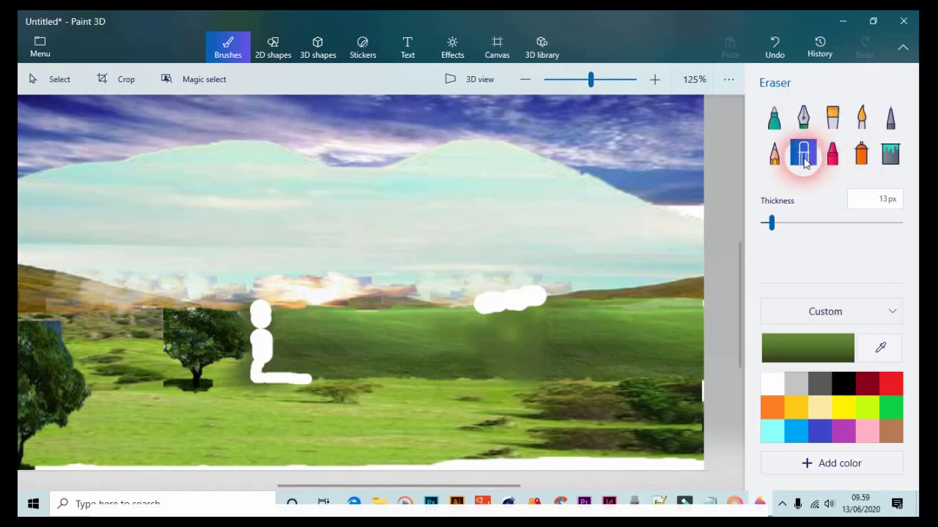
Step: Paint the horizon with 50 px Watercolor at 75% opacity in dark brown, extending the hills over the sunset cloud stickers
{"action": "left_click", "coordinate": [830, 120]}
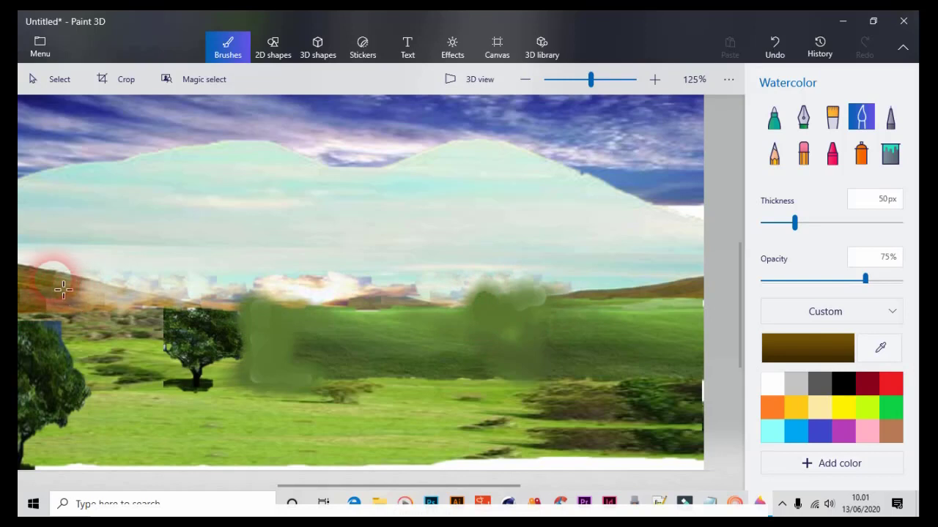
{"action": "mouse_move", "coordinate": [63, 289]}
{"action": "left_mouse_down"}
{"action": "mouse_move", "coordinate": [98, 299]}
{"action": "mouse_move", "coordinate": [66, 299]}
{"action": "left_mouse_up"}
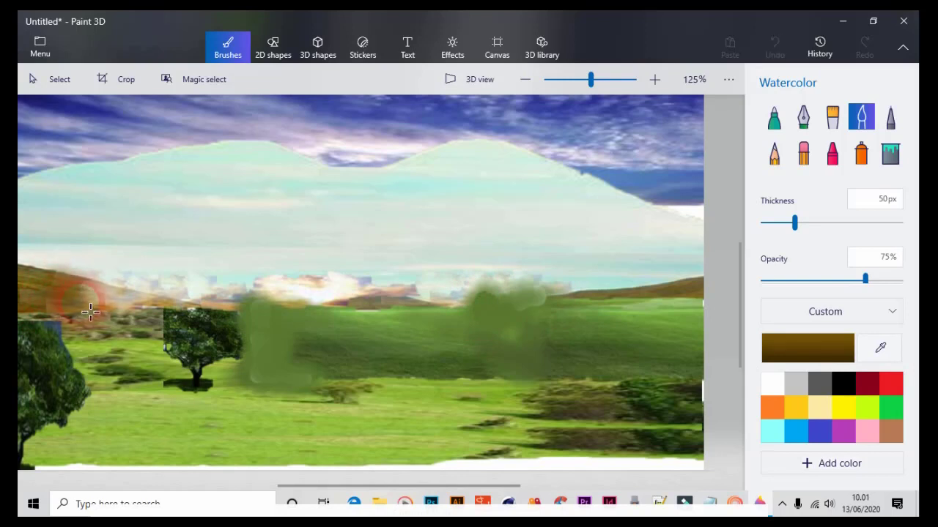
{"action": "mouse_move", "coordinate": [102, 308]}
{"action": "left_mouse_down"}
{"action": "mouse_move", "coordinate": [196, 310]}
{"action": "mouse_move", "coordinate": [123, 296]}
{"action": "mouse_move", "coordinate": [163, 297]}
{"action": "left_mouse_up"}
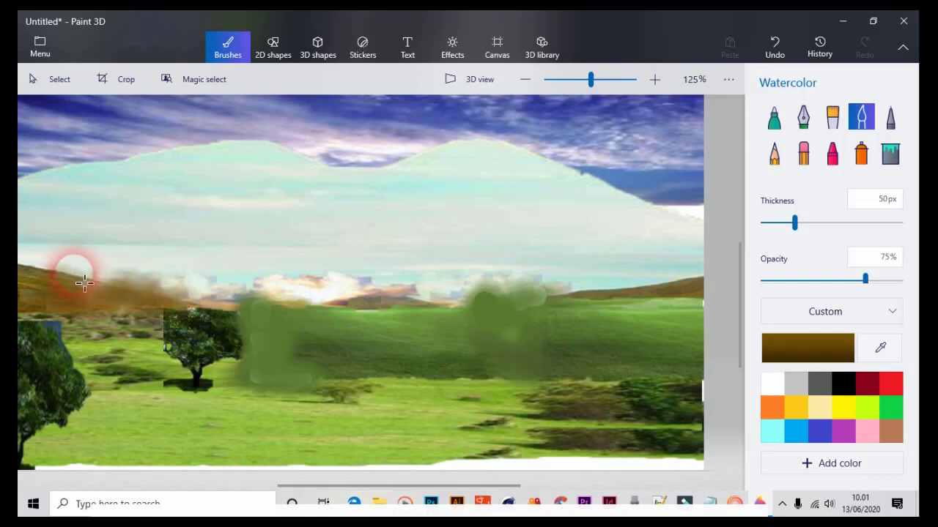
{"action": "mouse_move", "coordinate": [84, 282]}
{"action": "left_mouse_down"}
{"action": "mouse_move", "coordinate": [97, 273]}
{"action": "mouse_move", "coordinate": [139, 291]}
{"action": "left_mouse_up"}
{"action": "mouse_move", "coordinate": [61, 276]}
{"action": "left_mouse_down"}
{"action": "mouse_move", "coordinate": [226, 303]}
{"action": "mouse_move", "coordinate": [174, 305]}
{"action": "mouse_move", "coordinate": [187, 308]}
{"action": "mouse_move", "coordinate": [241, 310]}
{"action": "mouse_move", "coordinate": [214, 311]}
{"action": "mouse_move", "coordinate": [266, 298]}
{"action": "mouse_move", "coordinate": [237, 298]}
{"action": "mouse_move", "coordinate": [291, 295]}
{"action": "mouse_move", "coordinate": [366, 315]}
{"action": "mouse_move", "coordinate": [390, 304]}
{"action": "mouse_move", "coordinate": [493, 301]}
{"action": "mouse_move", "coordinate": [482, 309]}
{"action": "mouse_move", "coordinate": [450, 311]}
{"action": "mouse_move", "coordinate": [492, 294]}
{"action": "mouse_move", "coordinate": [568, 290]}
{"action": "left_mouse_up"}
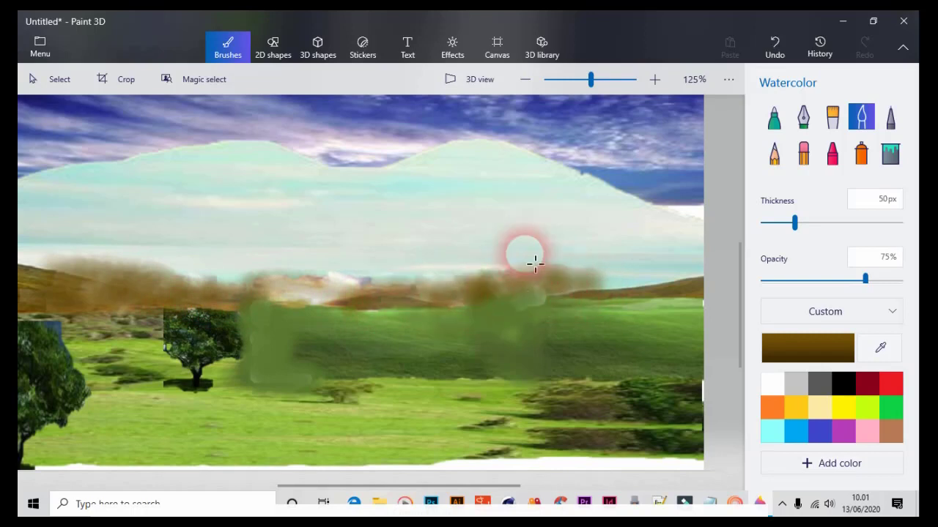
{"action": "left_click_drag", "start_coordinate": [600, 291], "coordinate": [612, 285]}
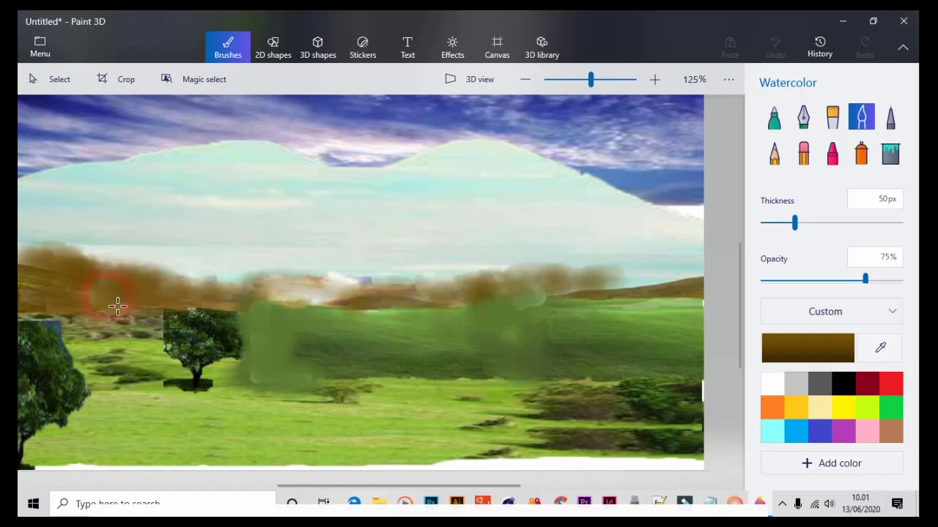
{"action": "left_click_drag", "start_coordinate": [133, 299], "coordinate": [219, 300]}
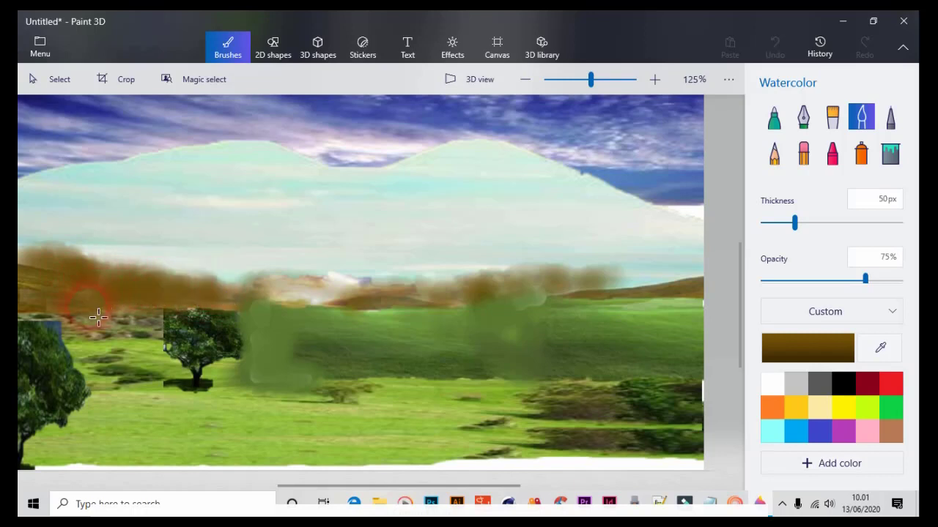
Step: Sample a pale grey-white from the lower sky and paint over the white gap at the sky's right edge
{"action": "left_click", "coordinate": [862, 273]}
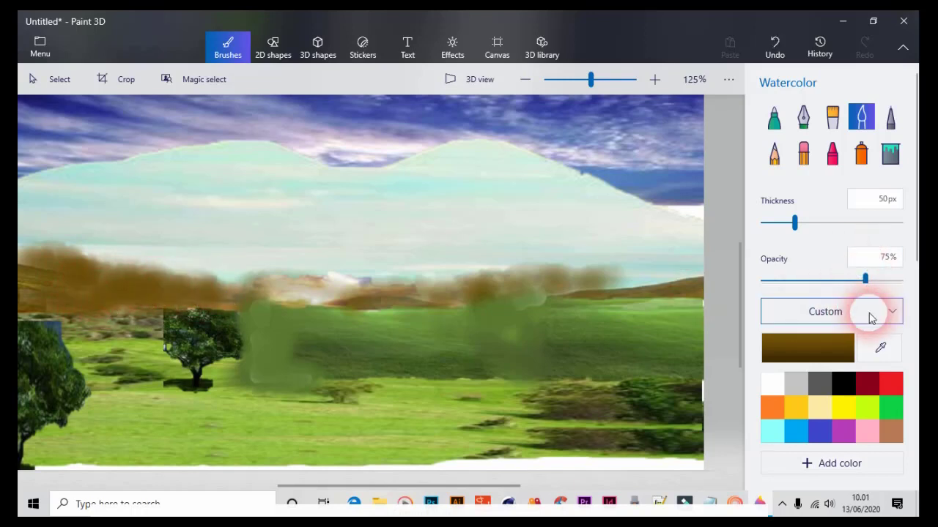
{"action": "left_click", "coordinate": [879, 347]}
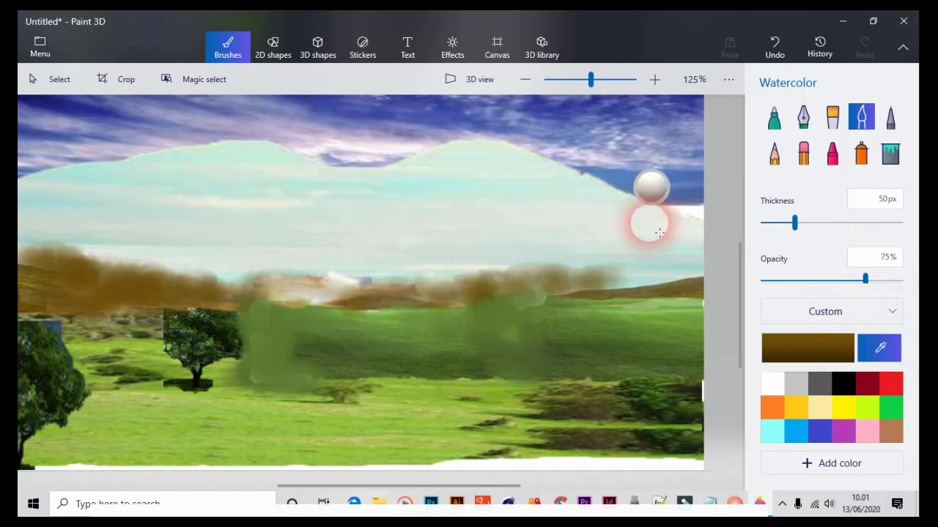
{"action": "left_click", "coordinate": [665, 227]}
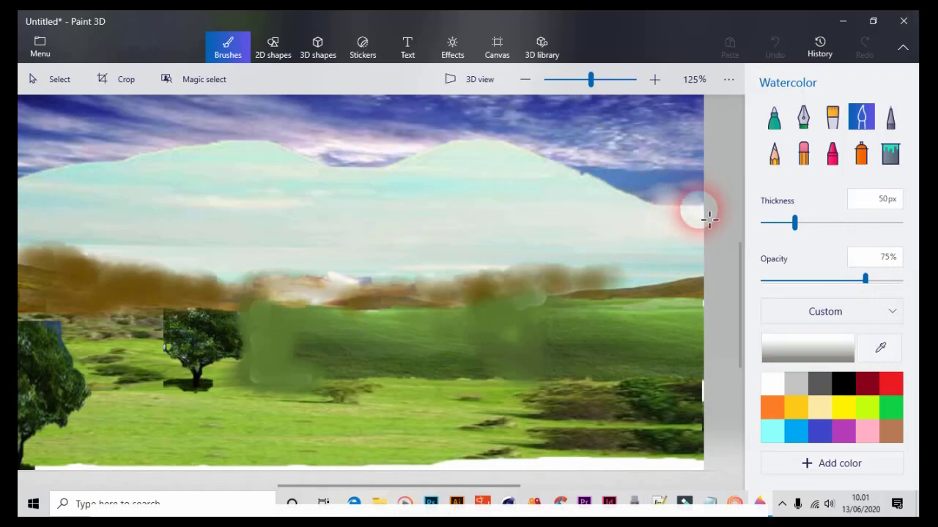
{"action": "left_click_drag", "start_coordinate": [698, 224], "coordinate": [628, 200]}
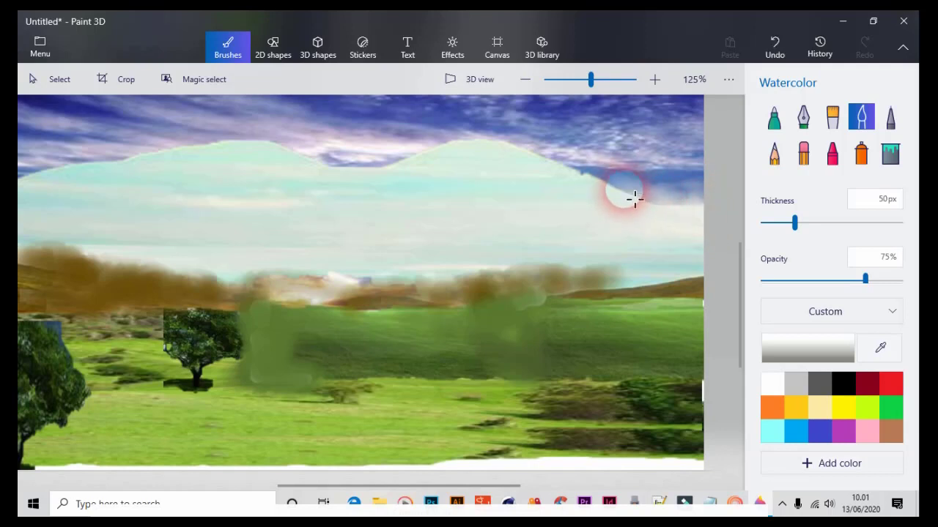
Step: Sample a greyish blue from the upper sky and blend it along the pale sky patch's curved edge and into the patch
{"action": "left_click", "coordinate": [880, 347]}
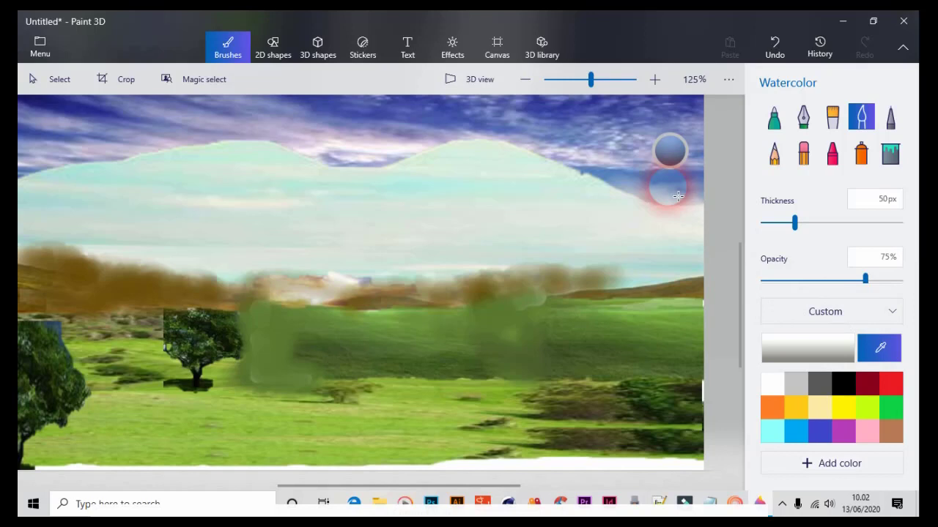
{"action": "left_click", "coordinate": [678, 196]}
{"action": "mouse_move", "coordinate": [688, 206]}
{"action": "left_mouse_down"}
{"action": "mouse_move", "coordinate": [634, 199]}
{"action": "mouse_move", "coordinate": [498, 149]}
{"action": "mouse_move", "coordinate": [385, 171]}
{"action": "mouse_move", "coordinate": [317, 170]}
{"action": "mouse_move", "coordinate": [291, 153]}
{"action": "mouse_move", "coordinate": [237, 146]}
{"action": "mouse_move", "coordinate": [95, 163]}
{"action": "mouse_move", "coordinate": [30, 189]}
{"action": "left_mouse_up"}
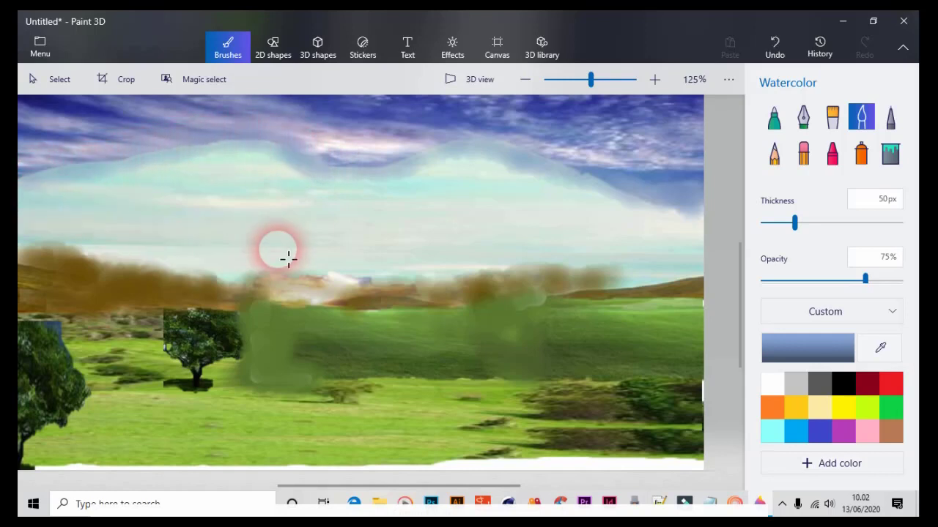
{"action": "left_click_drag", "start_coordinate": [345, 280], "coordinate": [605, 260]}
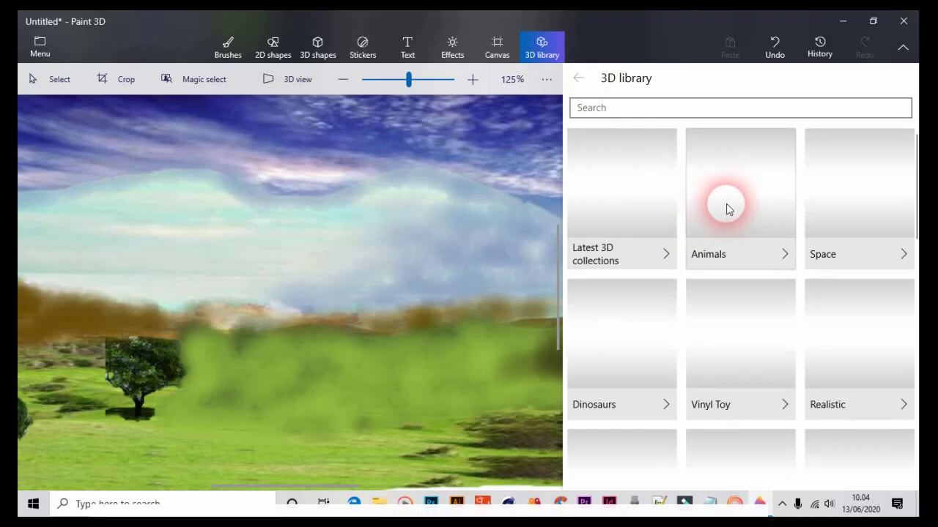
Step: Insert the Ape model from the Animals collection of the 3D library
{"action": "left_click", "coordinate": [728, 203]}
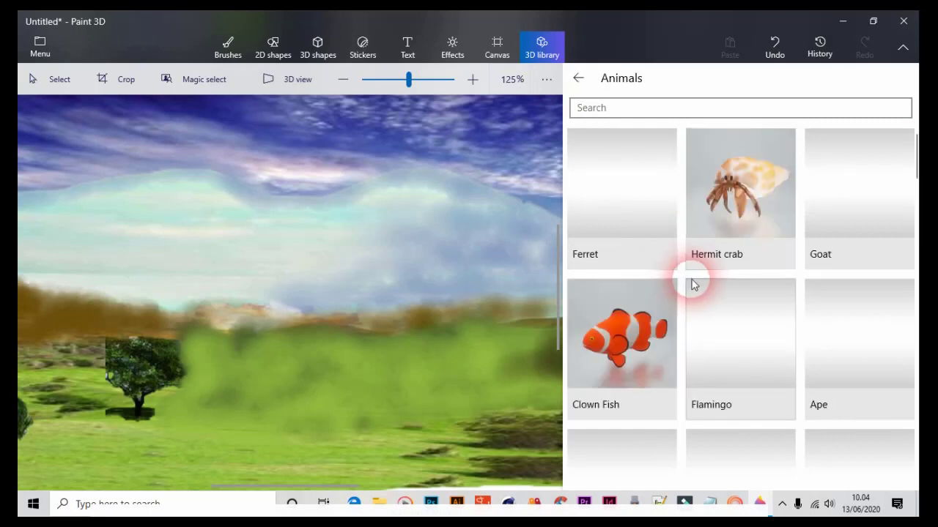
{"action": "scroll", "coordinate": [695, 280], "scroll_direction": "down", "scroll_amount": 1}
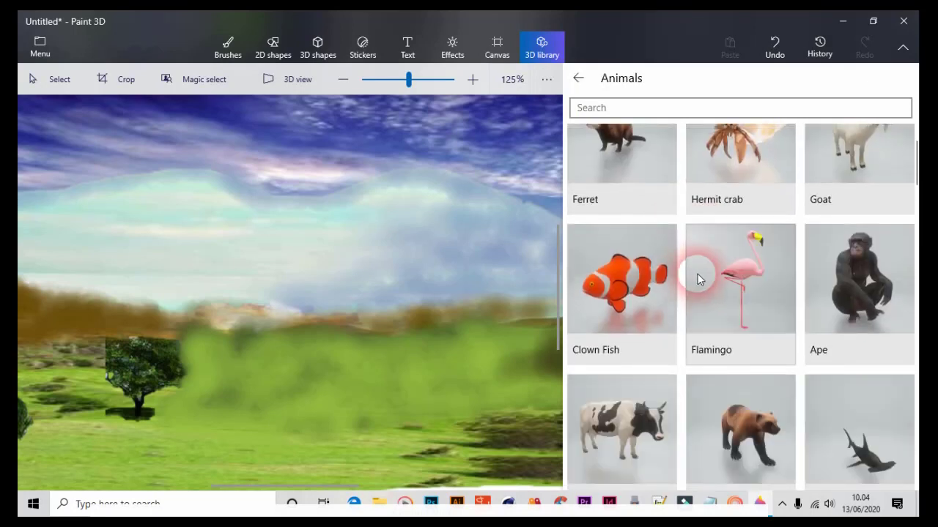
{"action": "scroll", "coordinate": [697, 279], "scroll_direction": "up", "scroll_amount": 1}
{"action": "left_click", "coordinate": [837, 335]}
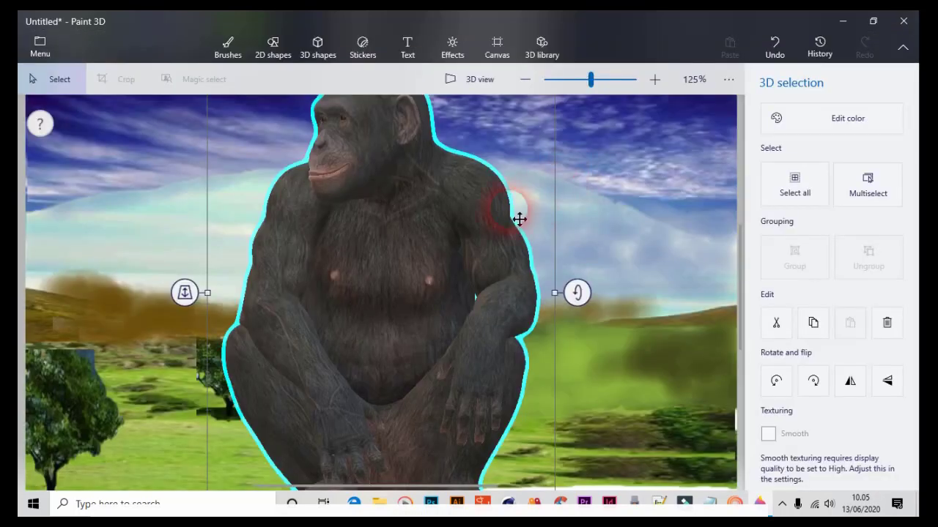
Step: Shrink the ape and place it on the grass near the right edge of the landscape
{"action": "scroll", "coordinate": [451, 288], "scroll_direction": "up", "scroll_amount": 2}
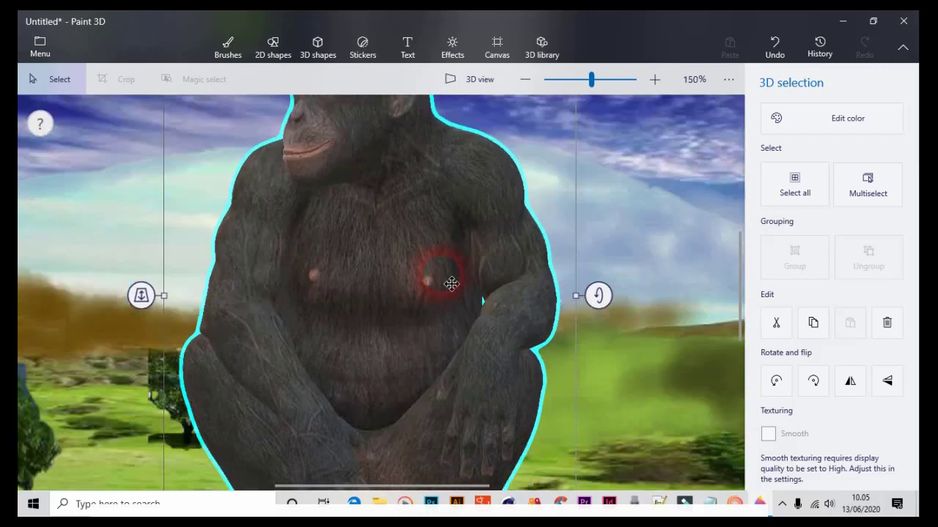
{"action": "scroll", "coordinate": [453, 285], "scroll_direction": "down", "scroll_amount": 5}
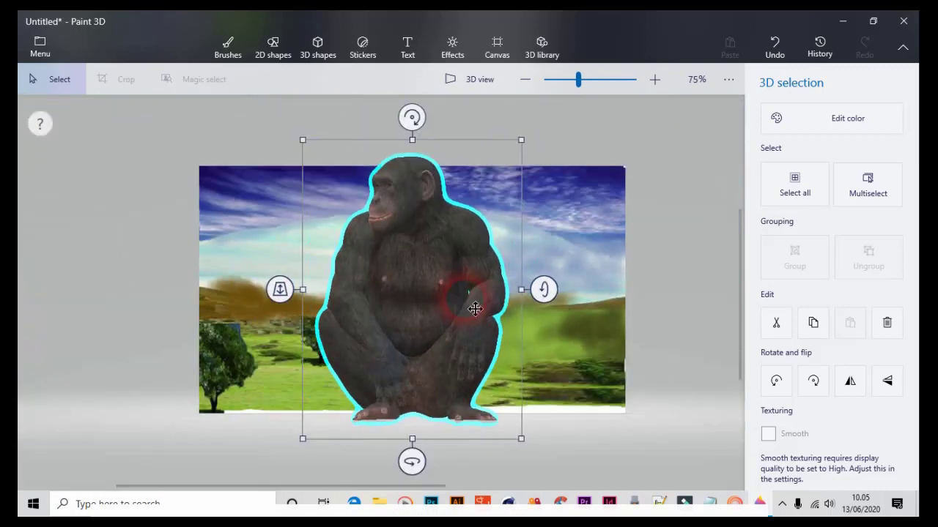
{"action": "left_click_drag", "start_coordinate": [305, 167], "coordinate": [436, 300]}
{"action": "scroll", "coordinate": [435, 300], "scroll_direction": "up", "scroll_amount": 3}
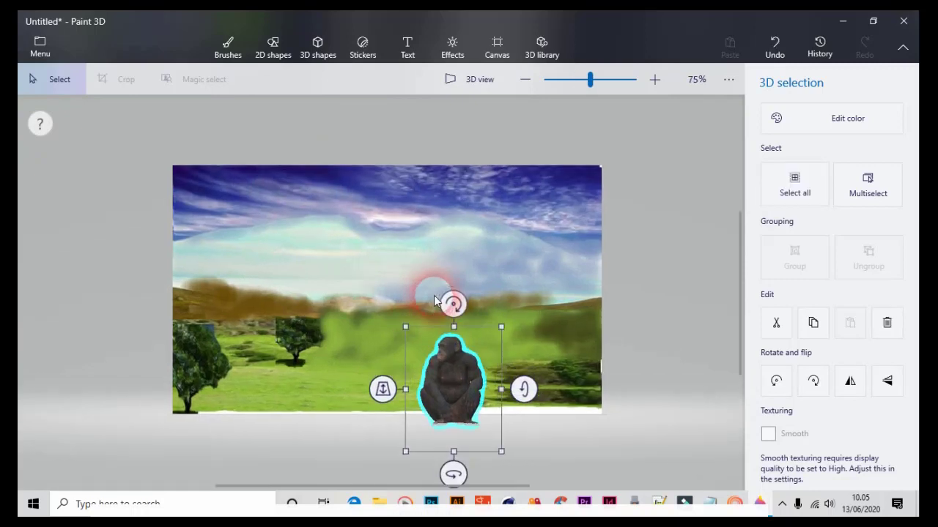
{"action": "left_click_drag", "start_coordinate": [408, 344], "coordinate": [420, 351]}
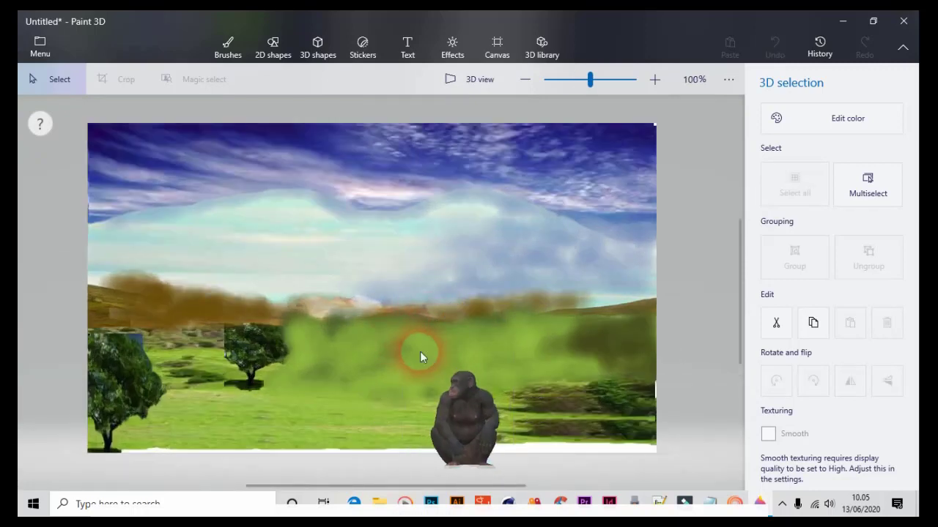
{"action": "left_click_drag", "start_coordinate": [481, 420], "coordinate": [611, 355]}
Step: Insert the Cow model from the Animals collection of the 3D library
{"action": "left_click", "coordinate": [541, 47]}
{"action": "scroll", "coordinate": [872, 282], "scroll_direction": "down", "scroll_amount": 2}
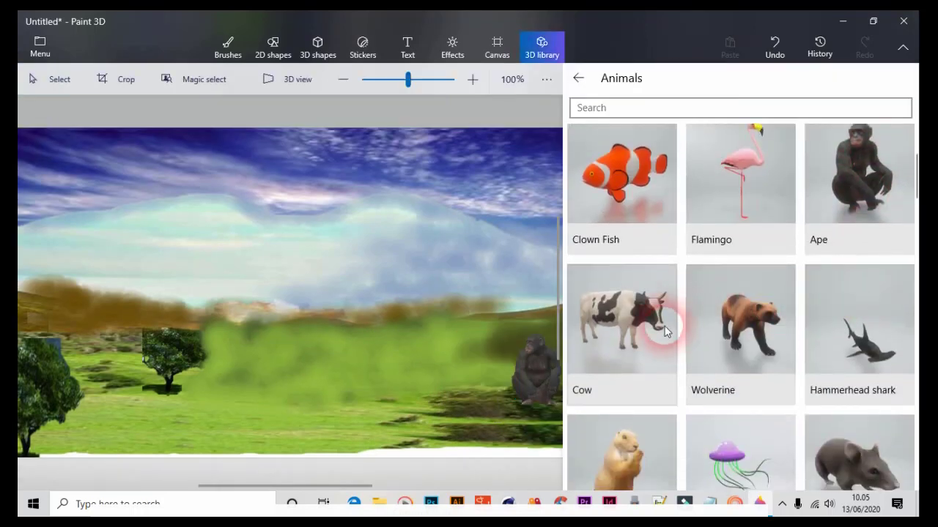
{"action": "scroll", "coordinate": [663, 330], "scroll_direction": "down", "scroll_amount": 1}
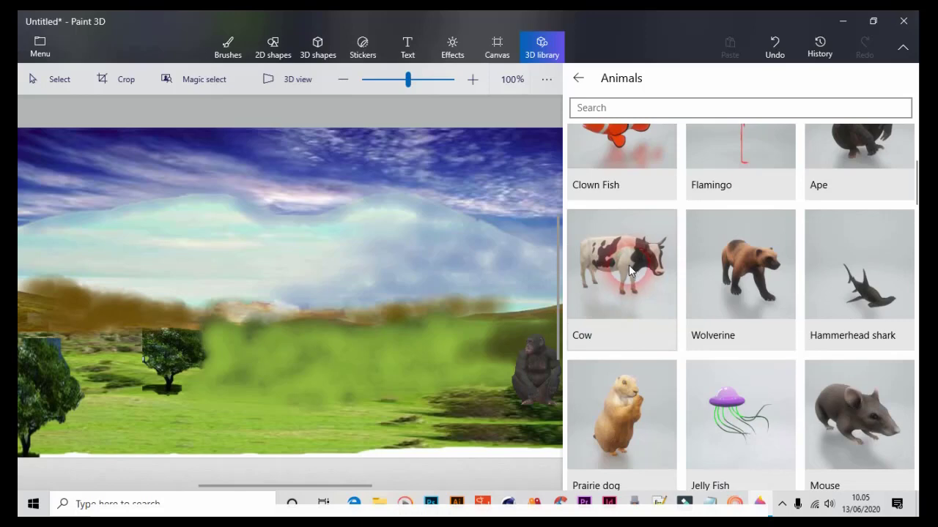
{"action": "left_click", "coordinate": [628, 265]}
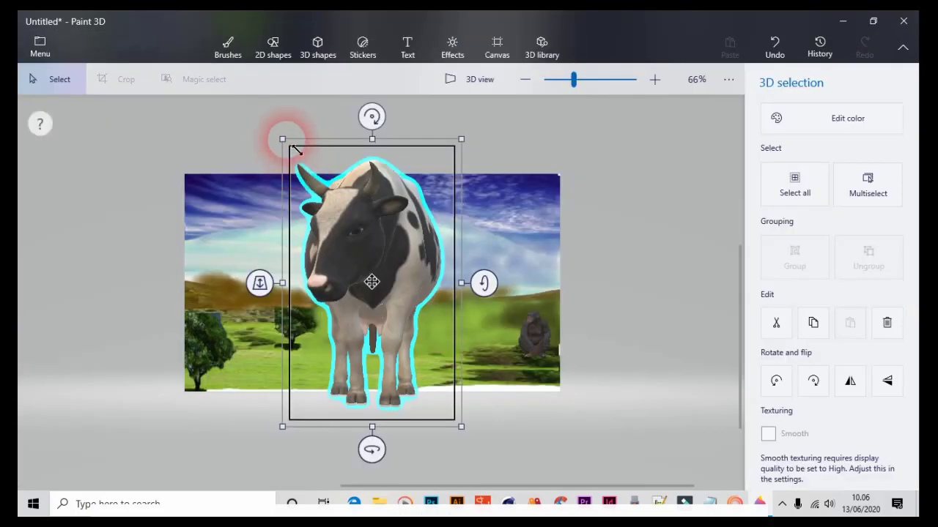
Step: Shrink the cow and place it in the middle of the meadow between the tree and the ape
{"action": "left_click_drag", "start_coordinate": [296, 150], "coordinate": [424, 292]}
{"action": "left_click_drag", "start_coordinate": [433, 359], "coordinate": [391, 349]}
{"action": "left_click", "coordinate": [340, 289]}
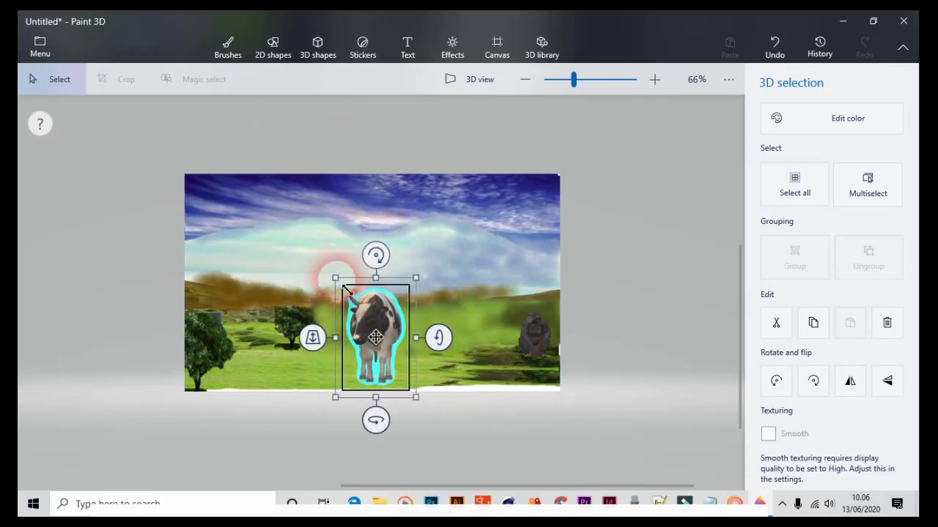
{"action": "left_click_drag", "start_coordinate": [344, 287], "coordinate": [350, 293]}
{"action": "left_click_drag", "start_coordinate": [379, 339], "coordinate": [412, 328]}
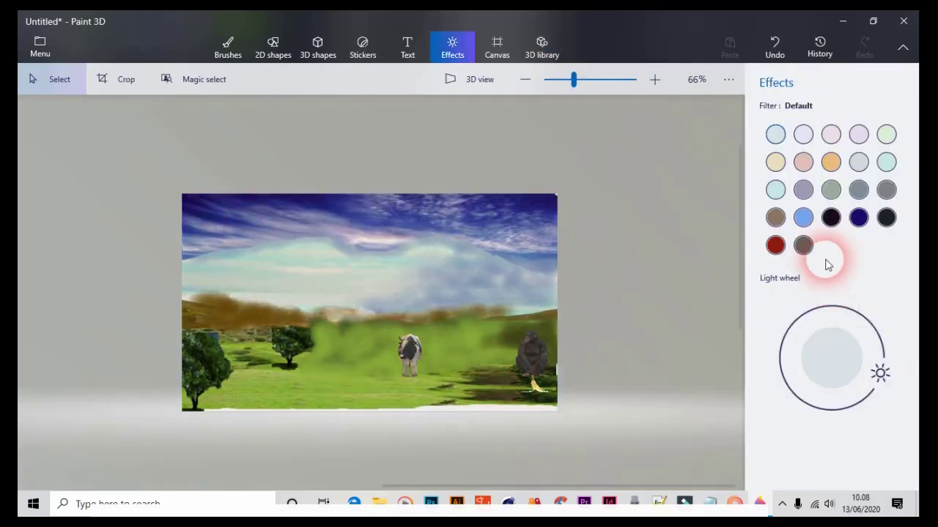
Step: Try the Sky filter with a rotated light direction, and return the scene to the Default filter
{"action": "left_click", "coordinate": [775, 190]}
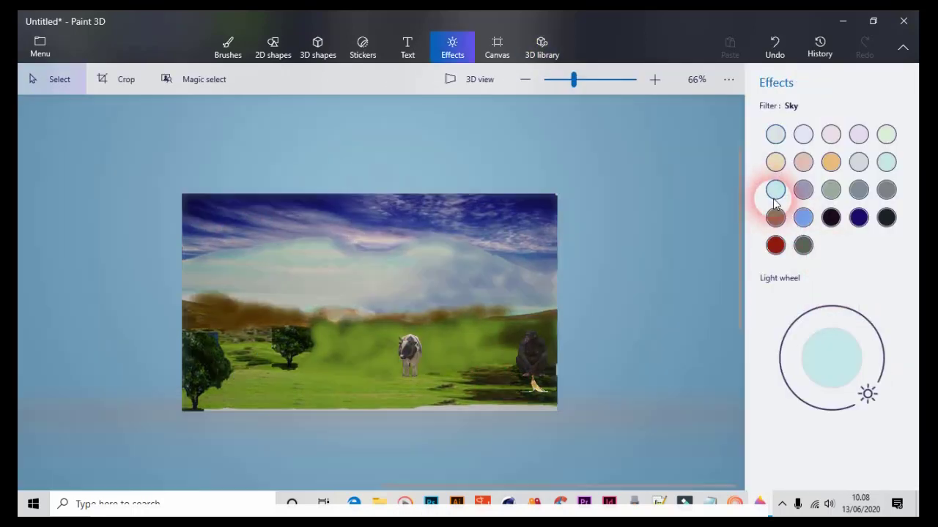
{"action": "left_click_drag", "start_coordinate": [868, 392], "coordinate": [881, 365]}
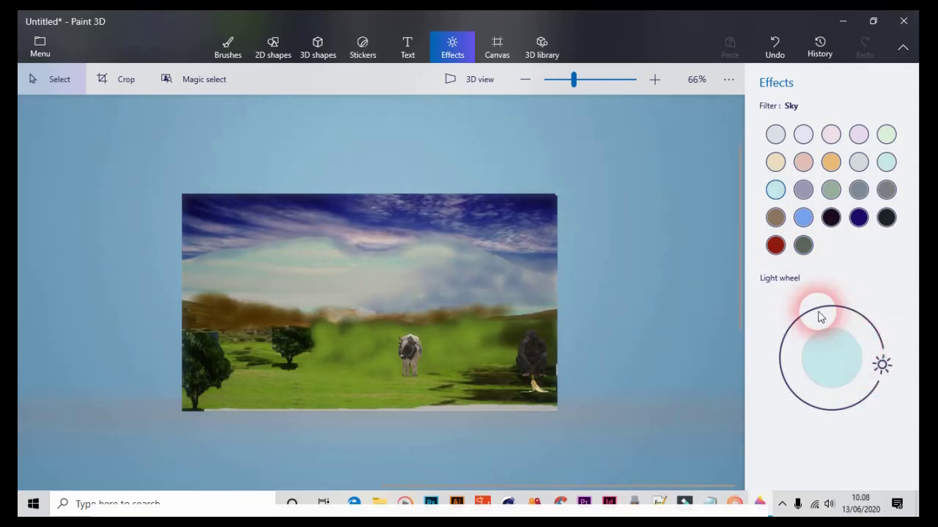
{"action": "left_click", "coordinate": [775, 134]}
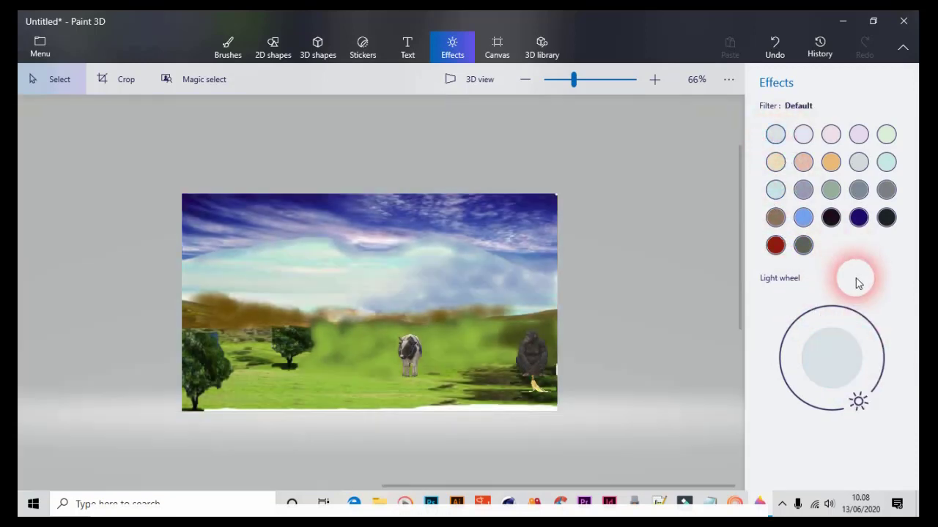
{"action": "mouse_move", "coordinate": [857, 400]}
{"action": "left_mouse_down"}
{"action": "mouse_move", "coordinate": [811, 410]}
{"action": "mouse_move", "coordinate": [858, 403]}
{"action": "mouse_move", "coordinate": [849, 411]}
{"action": "mouse_move", "coordinate": [859, 401]}
{"action": "left_mouse_up"}
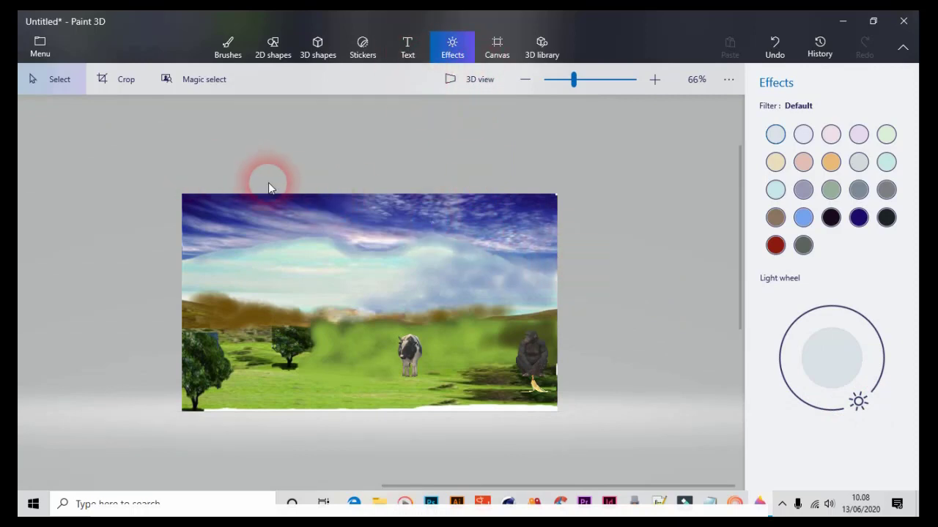
{"action": "left_click", "coordinate": [53, 80]}
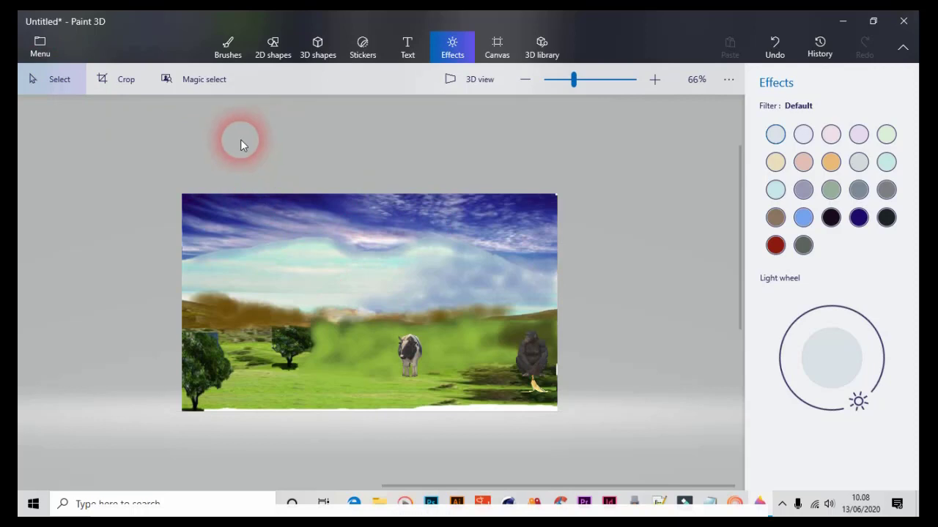
Step: Start saving a copy of the scene as an image and change the file type to GIF (video)
{"action": "left_click", "coordinate": [40, 45]}
{"action": "left_click", "coordinate": [81, 218]}
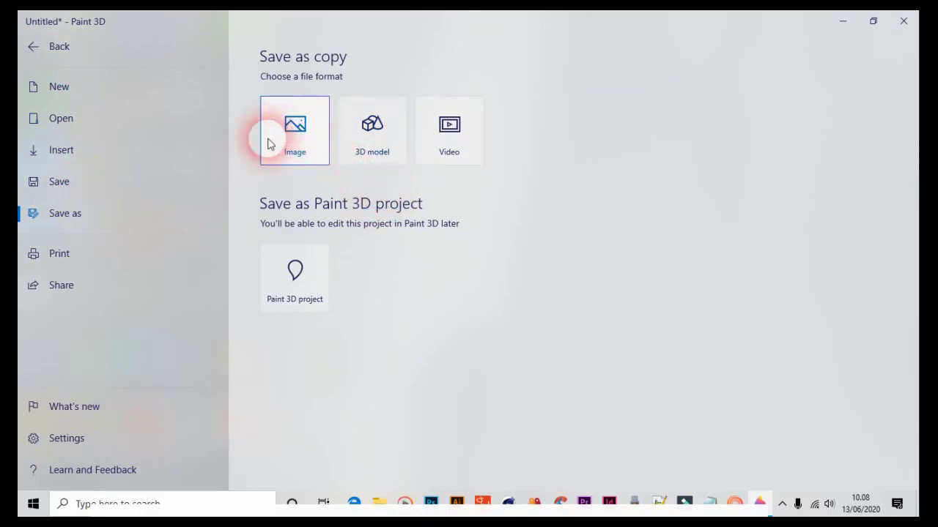
{"action": "left_click", "coordinate": [313, 148]}
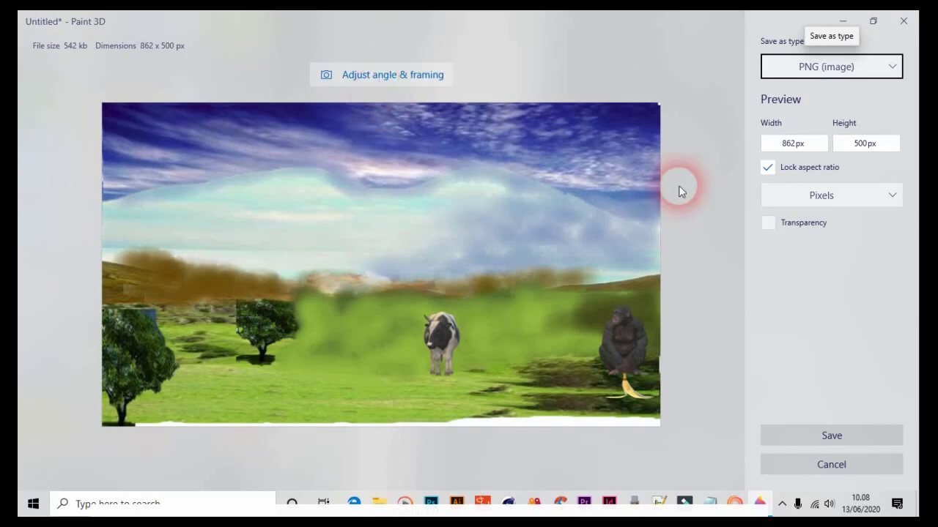
{"action": "left_click", "coordinate": [887, 67]}
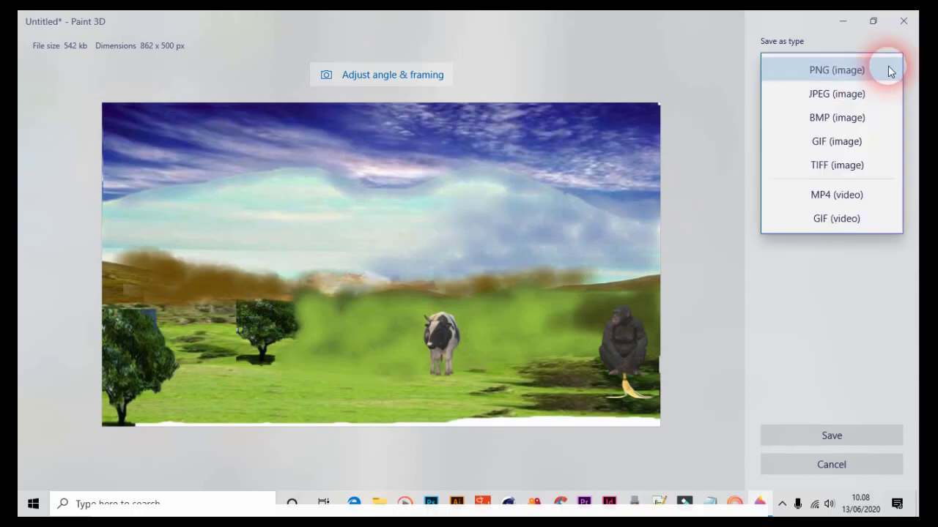
{"action": "left_click", "coordinate": [836, 219]}
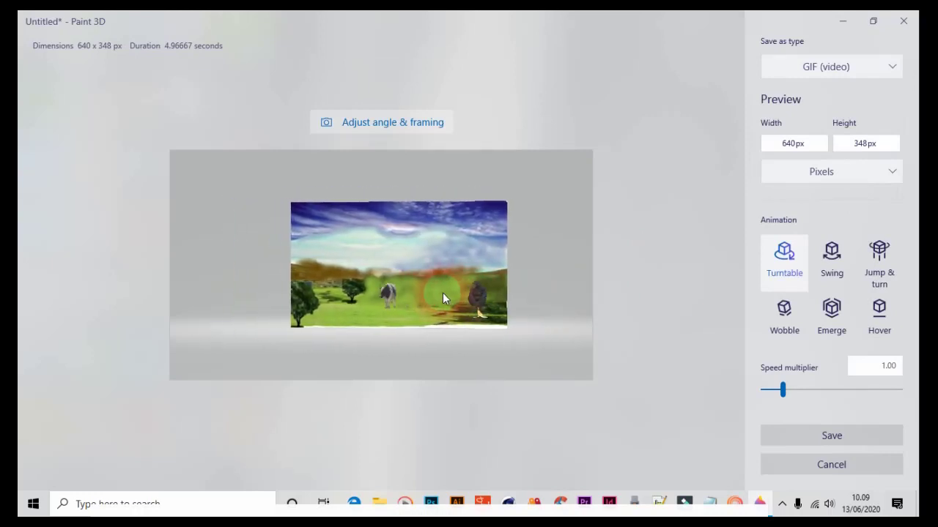
Step: Preview the Swing, Jump & turn, Wobble, Emerge and Hover animations for the GIF export
{"action": "left_click", "coordinate": [832, 265]}
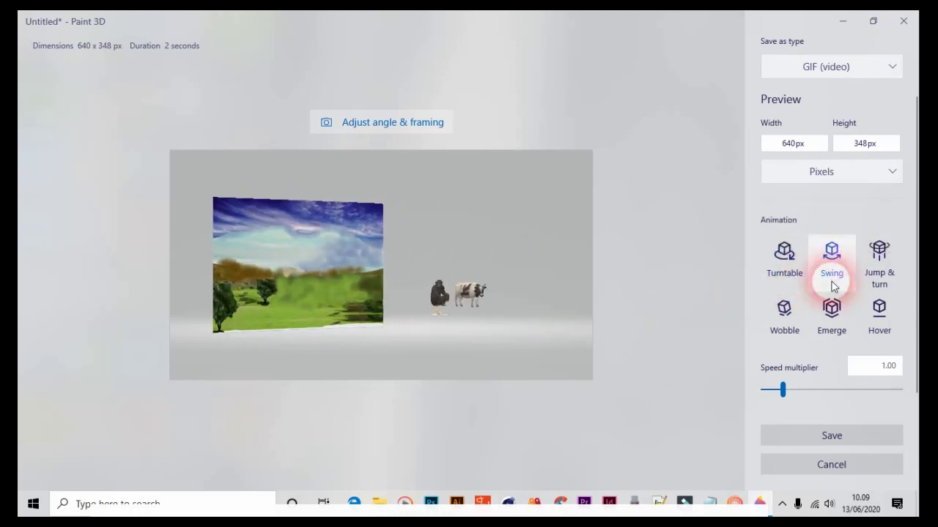
{"action": "left_click", "coordinate": [878, 273]}
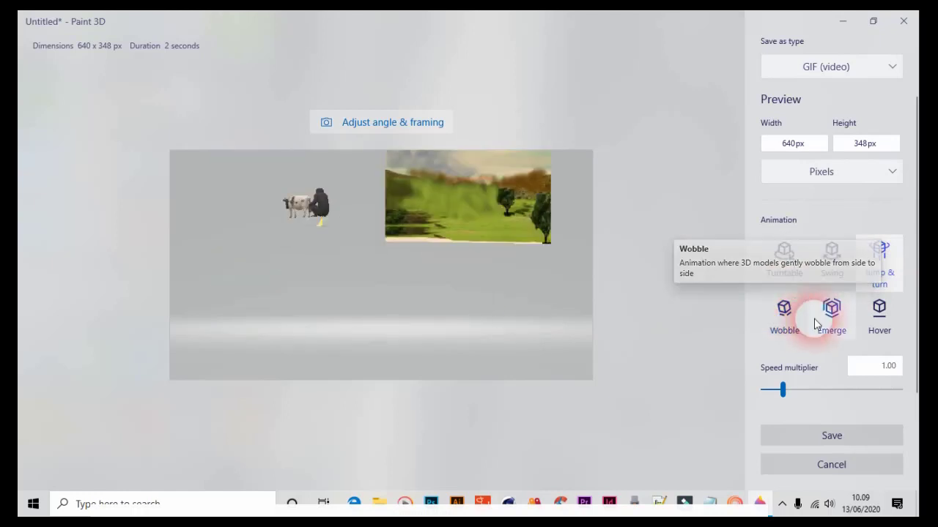
{"action": "left_click", "coordinate": [791, 320]}
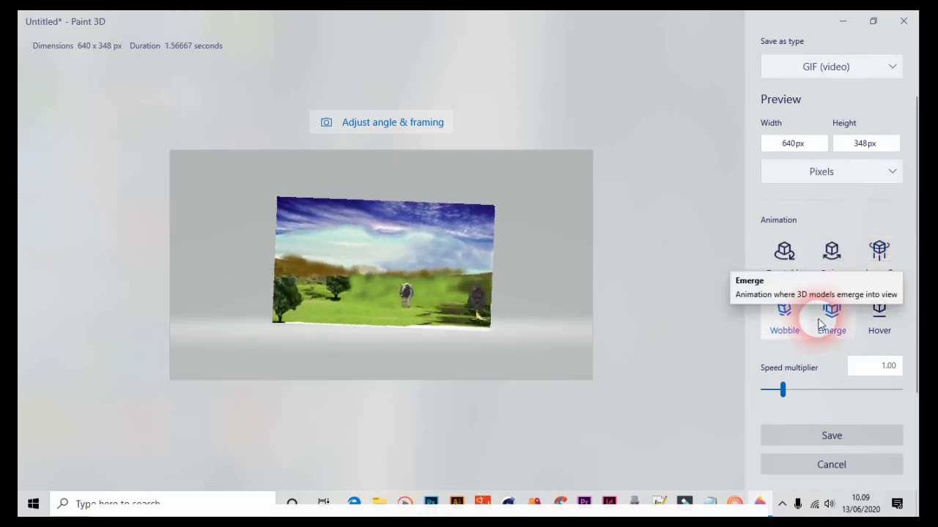
{"action": "left_click", "coordinate": [830, 323]}
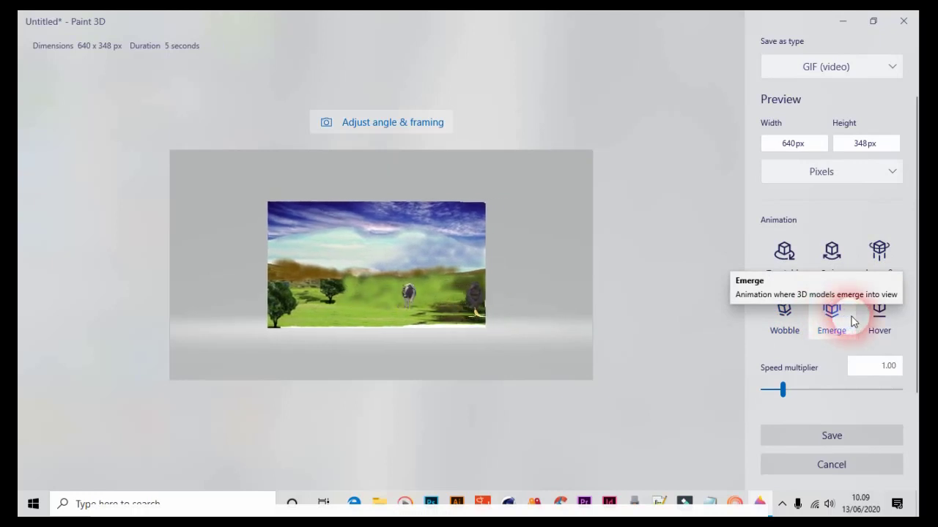
{"action": "left_click", "coordinate": [878, 322]}
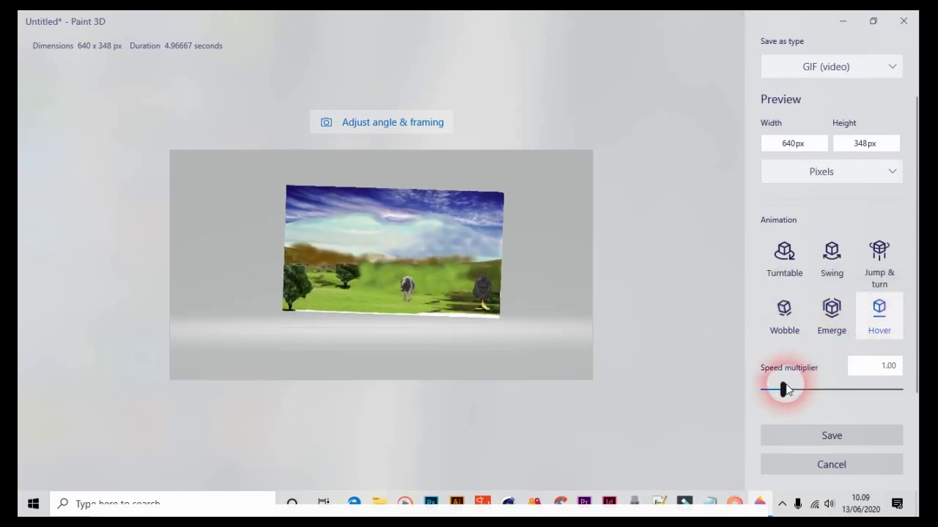
{"action": "left_click", "coordinate": [887, 69]}
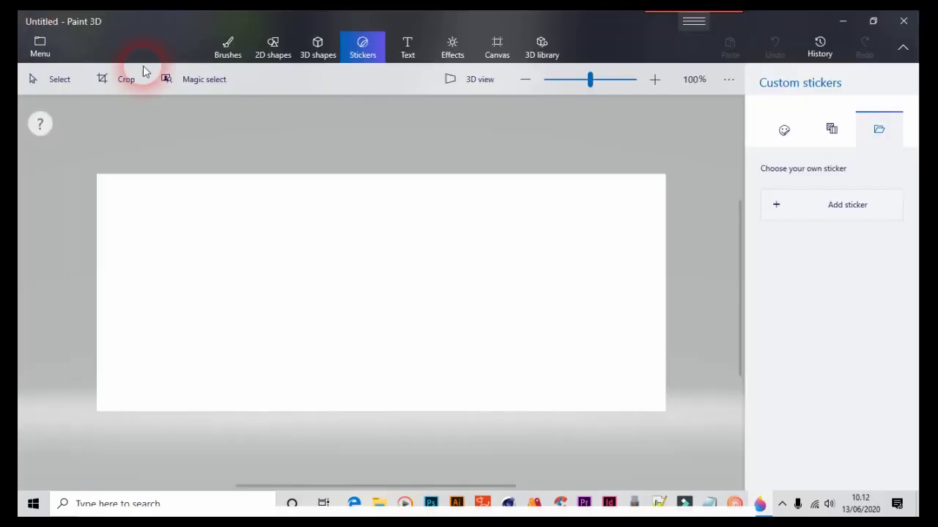
Step: Add the kucing picture from the Foto buat latihan folder to the blank canvas as a custom sticker
{"action": "left_click", "coordinate": [789, 207]}
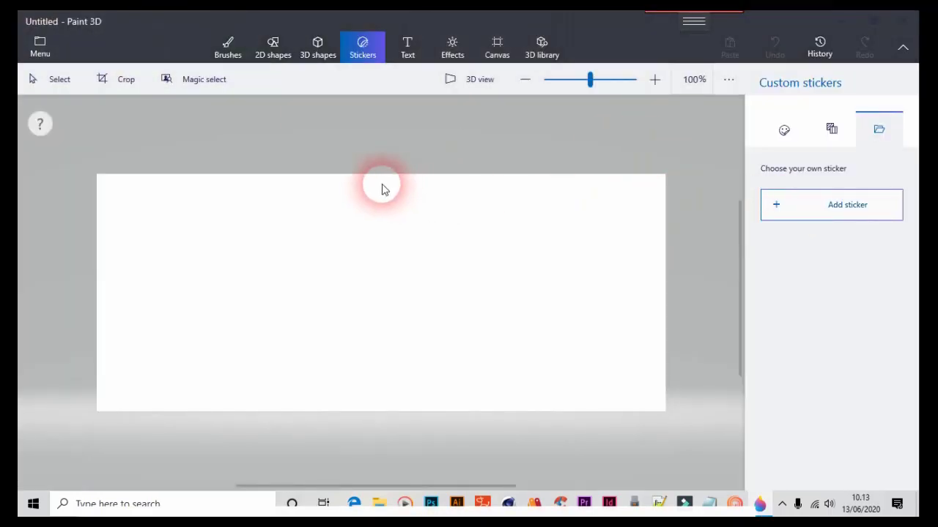
{"action": "scroll", "coordinate": [286, 189], "scroll_direction": "down", "scroll_amount": 1}
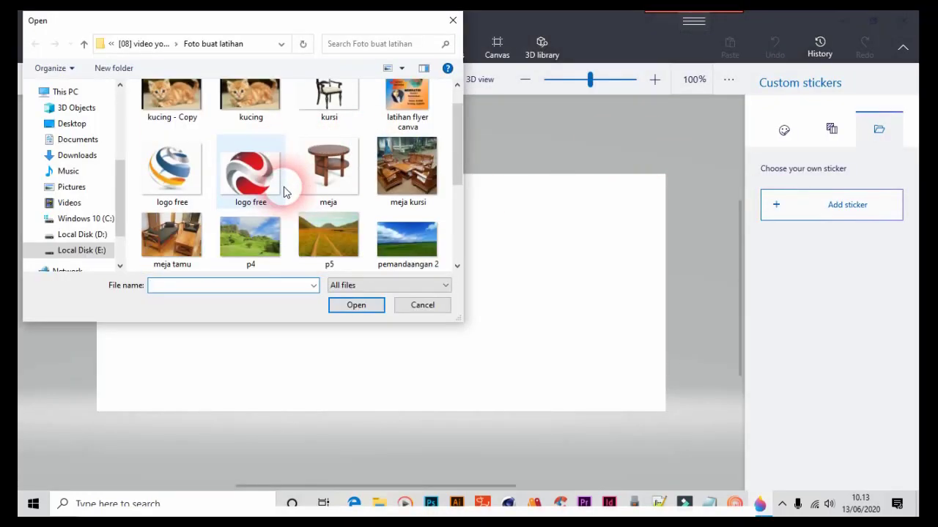
{"action": "scroll", "coordinate": [286, 192], "scroll_direction": "up", "scroll_amount": 1}
{"action": "left_click", "coordinate": [246, 143]}
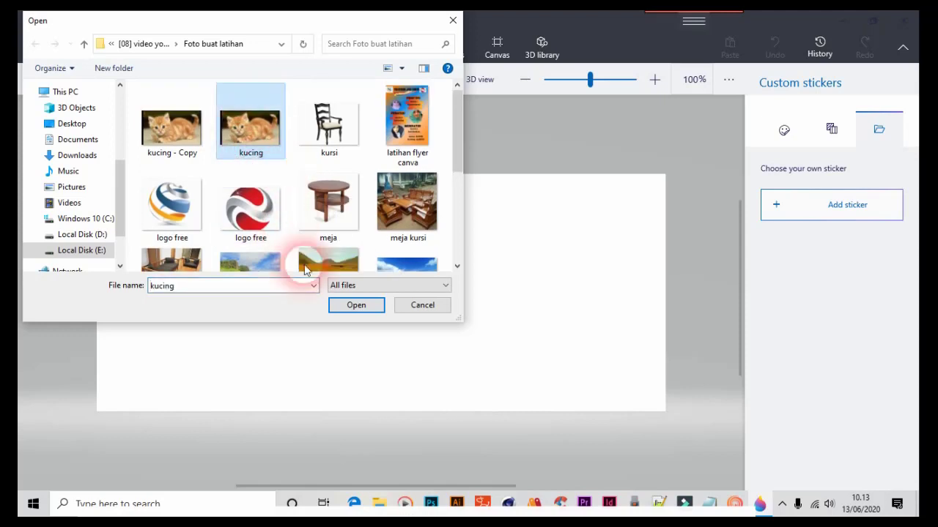
{"action": "left_click", "coordinate": [348, 308]}
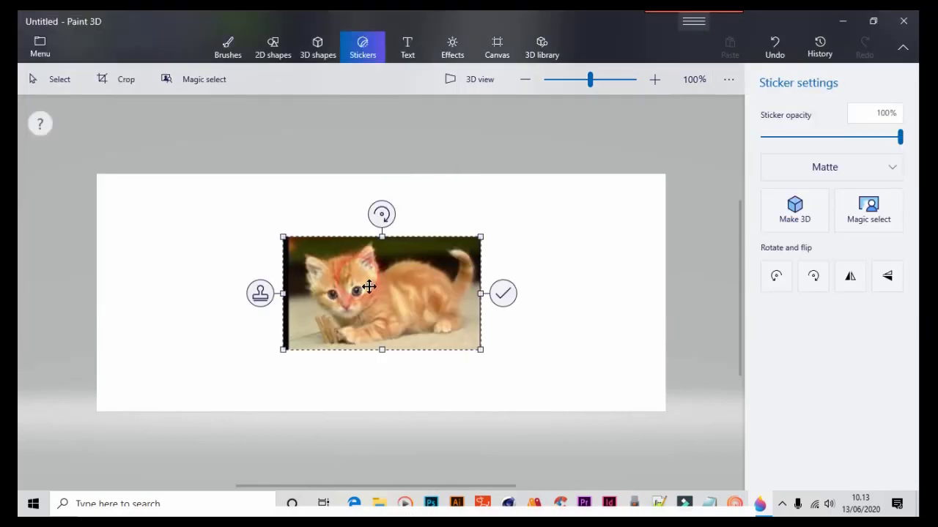
Step: Start a Magic select on the cat picture, tighten the selection area around the cat's sides, and generate the cutout
{"action": "left_click", "coordinate": [196, 82]}
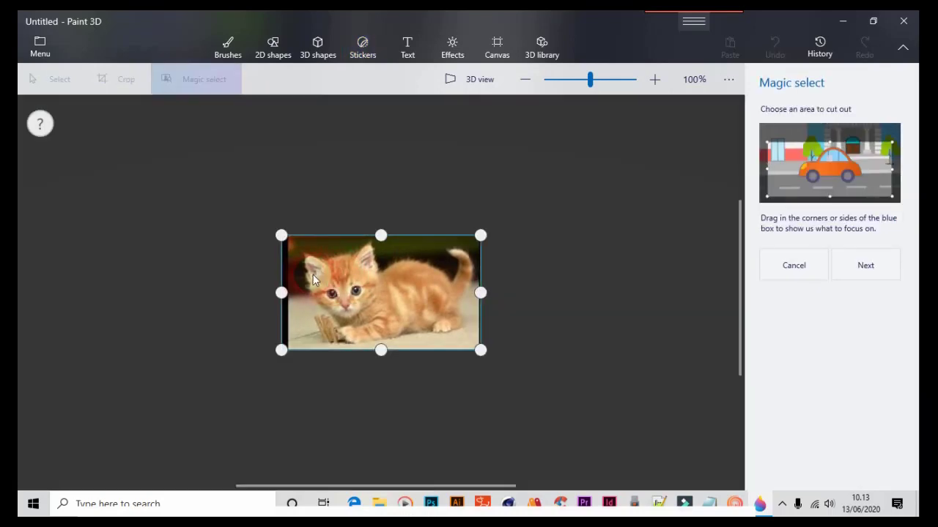
{"action": "left_click_drag", "start_coordinate": [283, 293], "coordinate": [319, 302]}
{"action": "left_click_drag", "start_coordinate": [493, 303], "coordinate": [482, 304]}
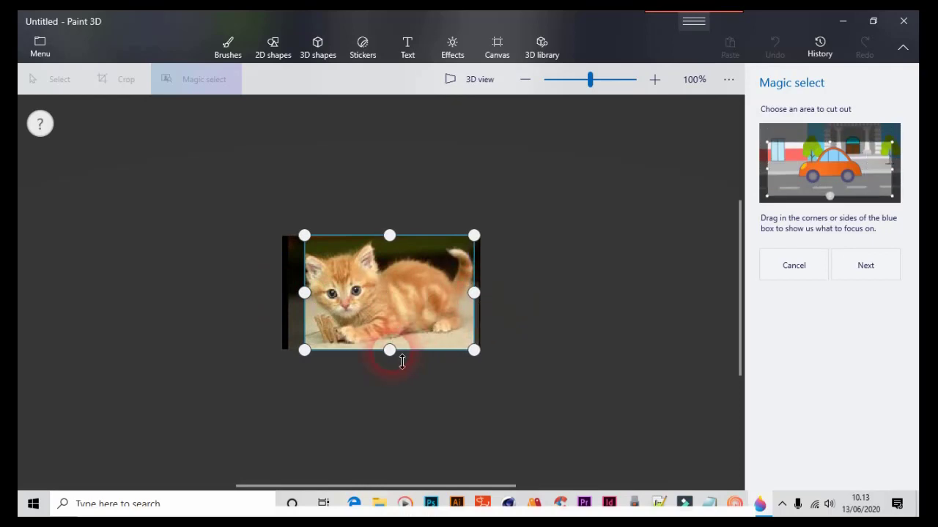
{"action": "left_click_drag", "start_coordinate": [401, 362], "coordinate": [408, 347]}
{"action": "left_click", "coordinate": [872, 264]}
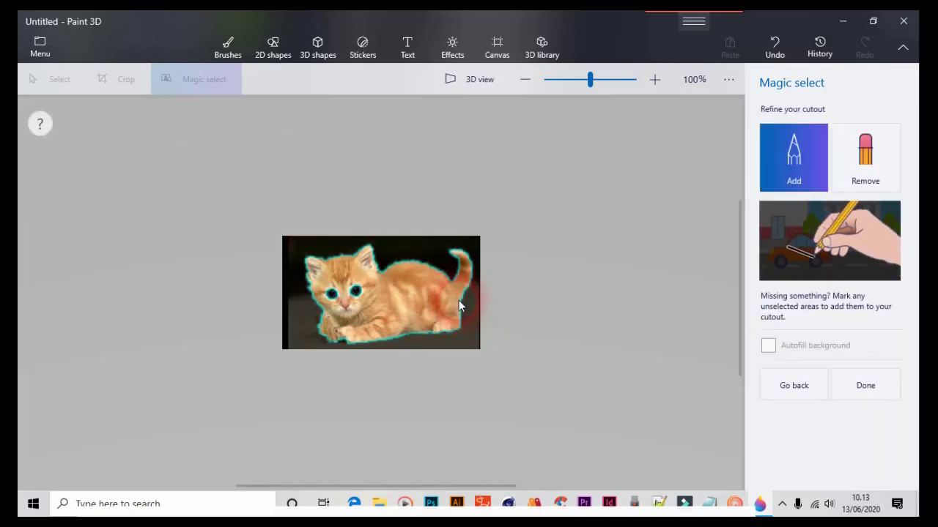
Step: Add both of the cat's eyes to the Magic select cutout
{"action": "left_click", "coordinate": [716, 185]}
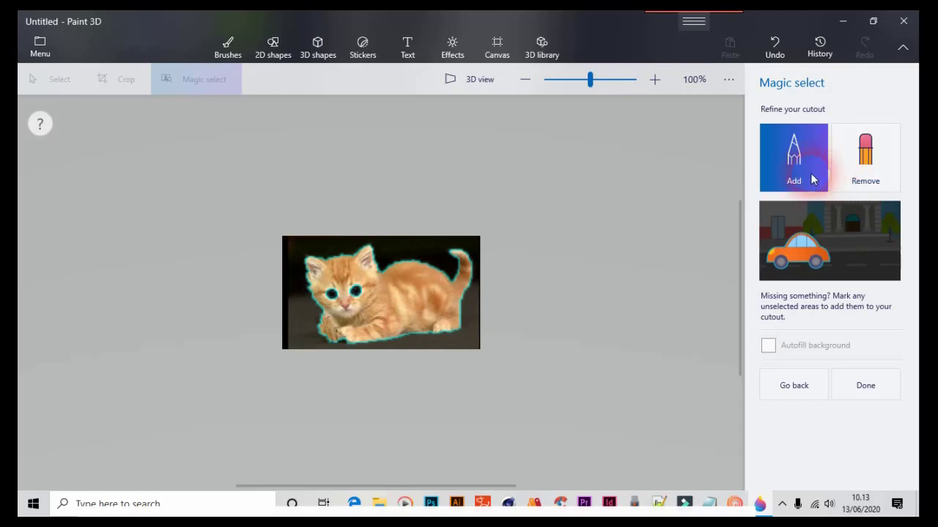
{"action": "left_click", "coordinate": [768, 184]}
{"action": "left_click", "coordinate": [330, 295]}
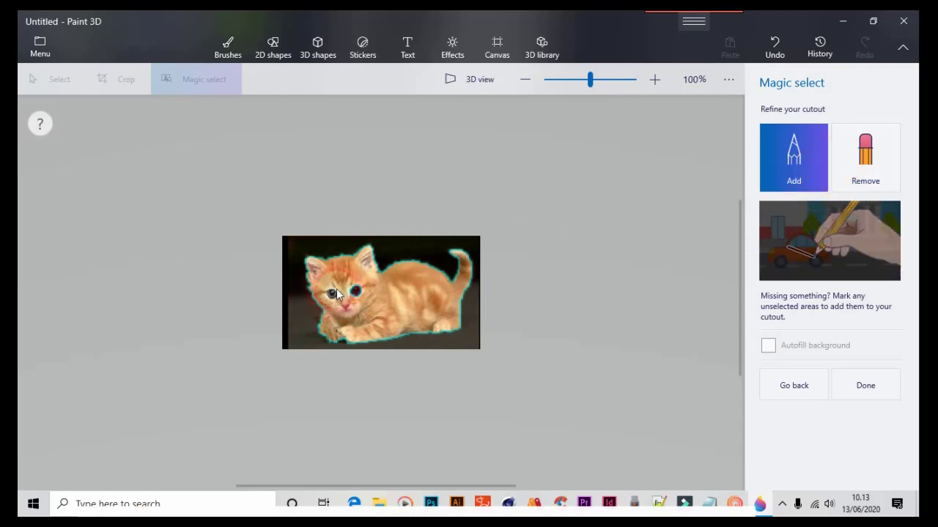
{"action": "left_click", "coordinate": [357, 293]}
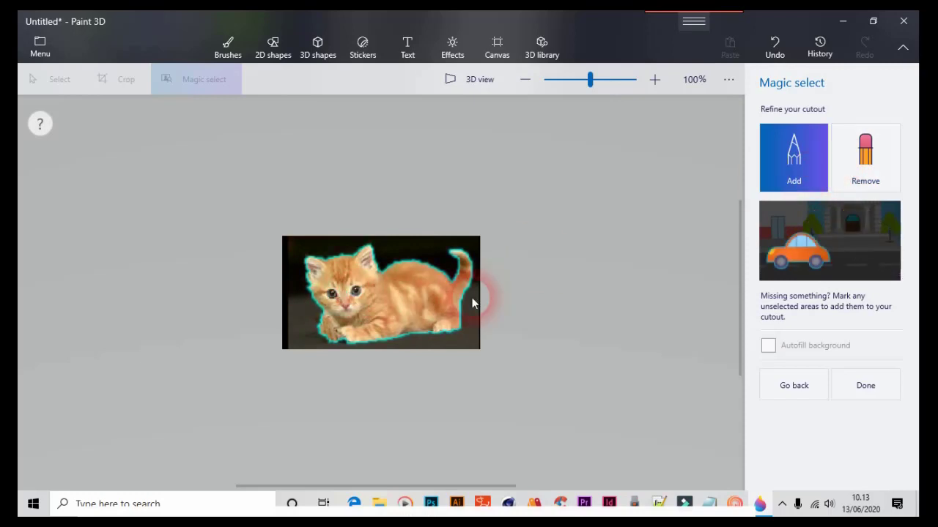
Step: Switch the cutout refinement to removing unwanted areas
{"action": "left_click", "coordinate": [707, 215]}
{"action": "left_click", "coordinate": [866, 179]}
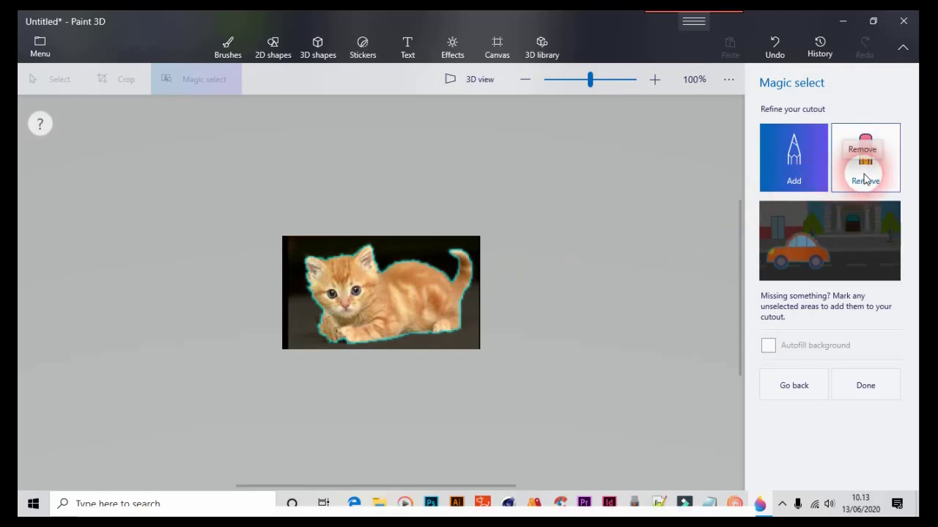